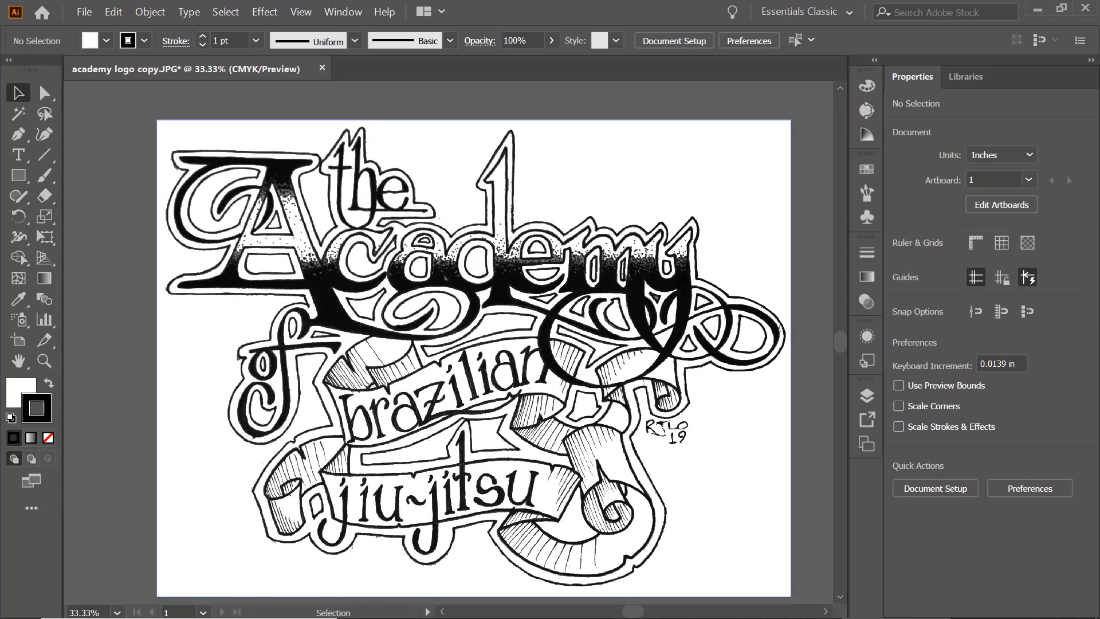
# - Select the logo image and duplicate its layer, Layer 1
pyautogui.hotkey('ctrl', 'a')
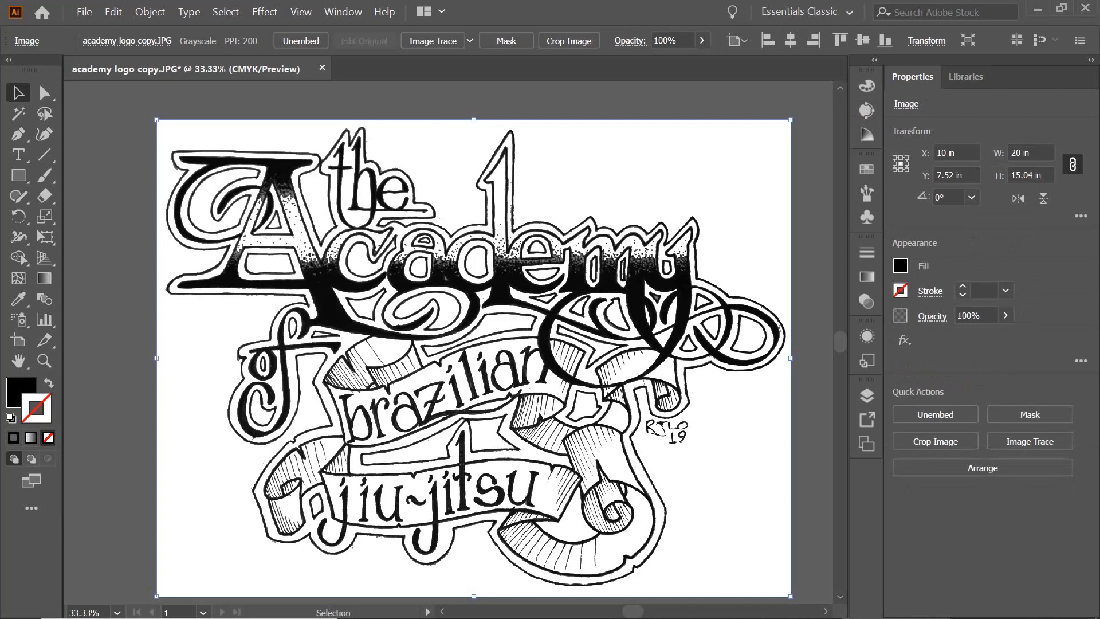
pyautogui.click(349, 13)
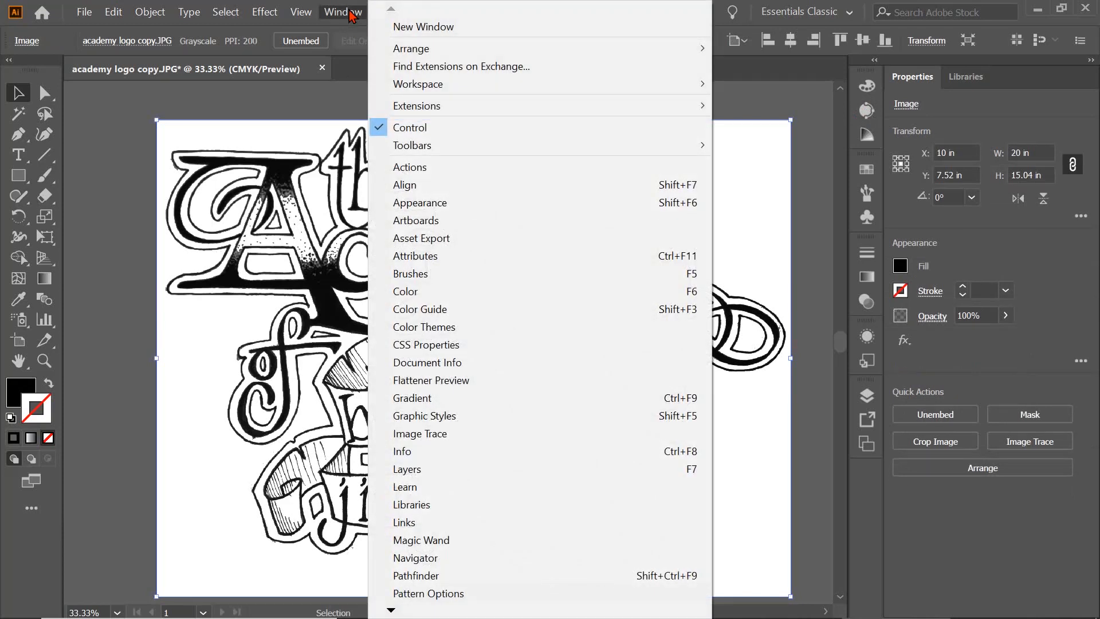
pyautogui.click(407, 470)
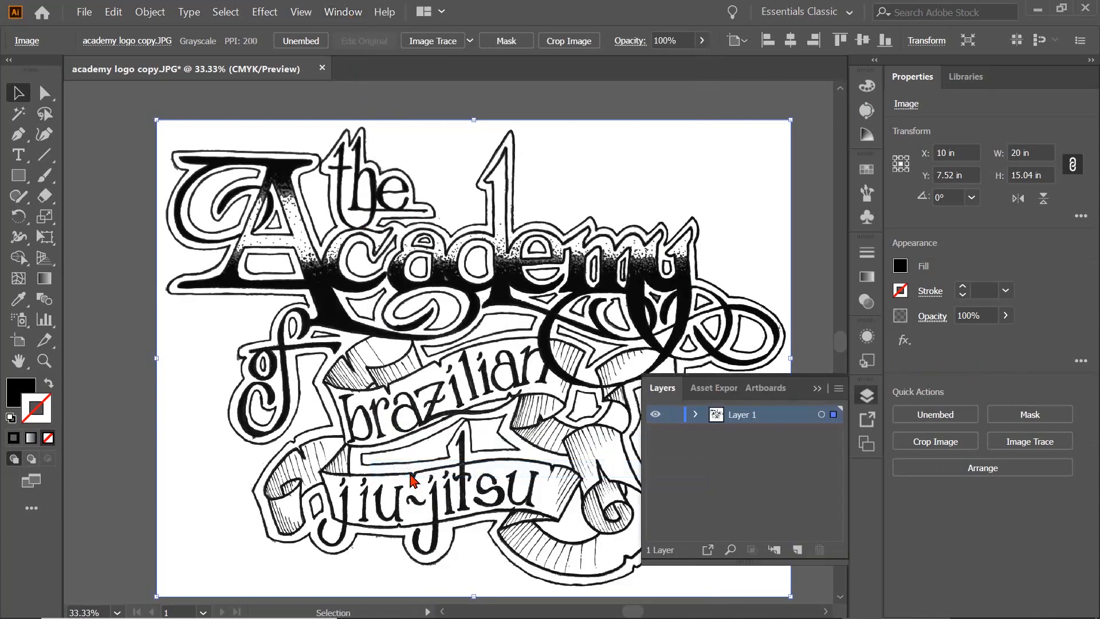
pyautogui.click(736, 420)
pyautogui.moveTo(735, 414); pyautogui.dragTo(797, 550)
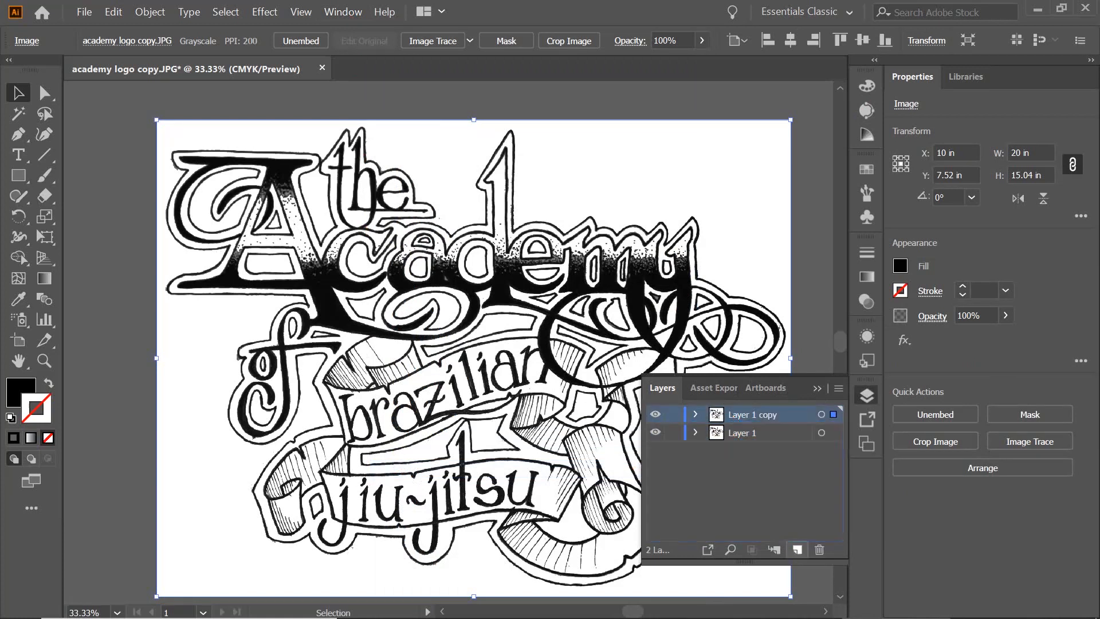
# - Lock the original layer and rename it "artwork"
pyautogui.click(674, 433)
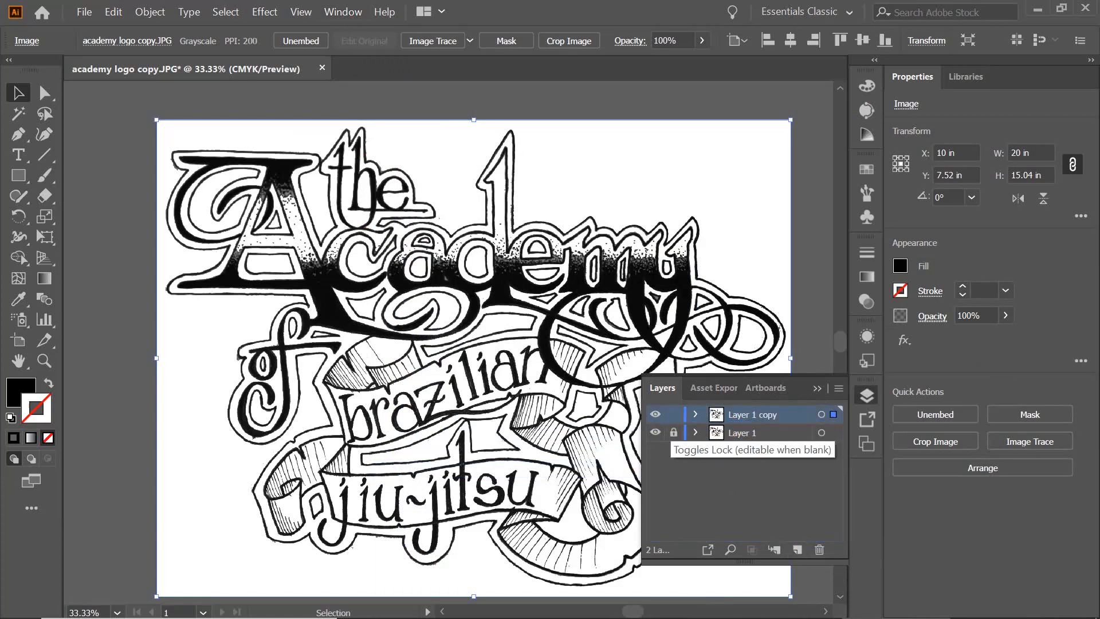
pyautogui.doubleClick(746, 433)
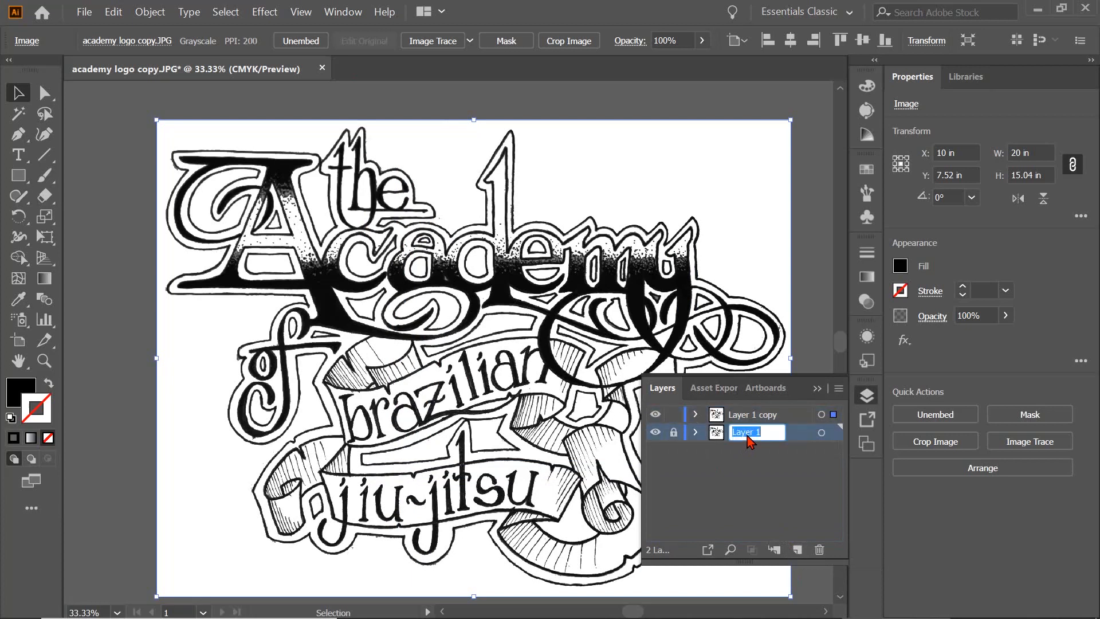
pyautogui.write('artwork')
pyautogui.click(732, 500)
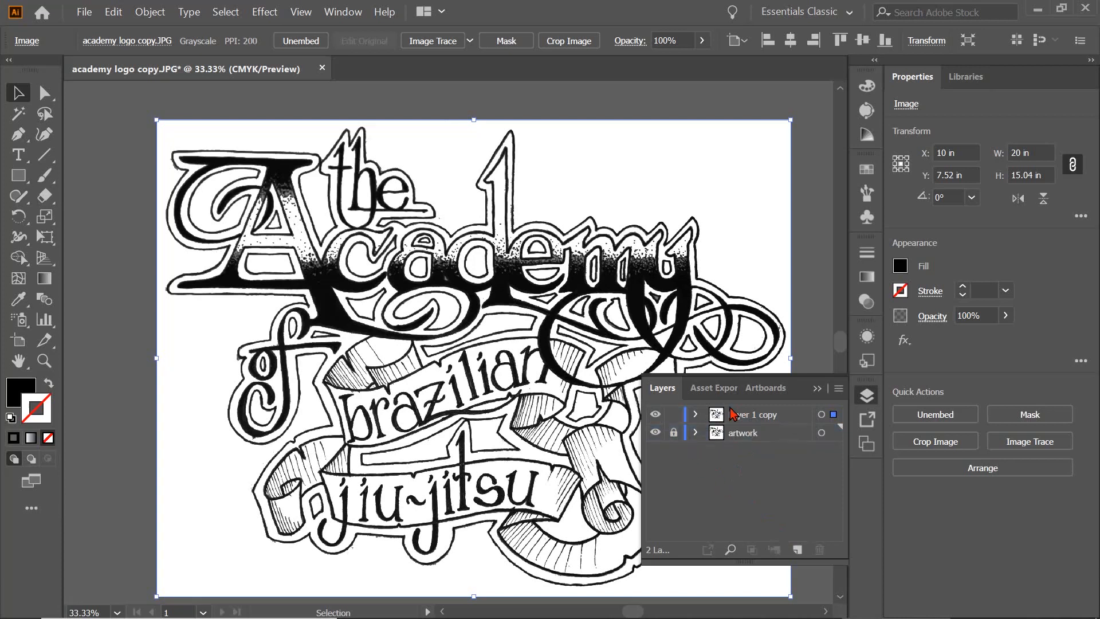
# - Rename the duplicated layer "cut line", then hide the artwork layer and make the cut line layer active
pyautogui.click(748, 420)
pyautogui.doubleClick(748, 420)
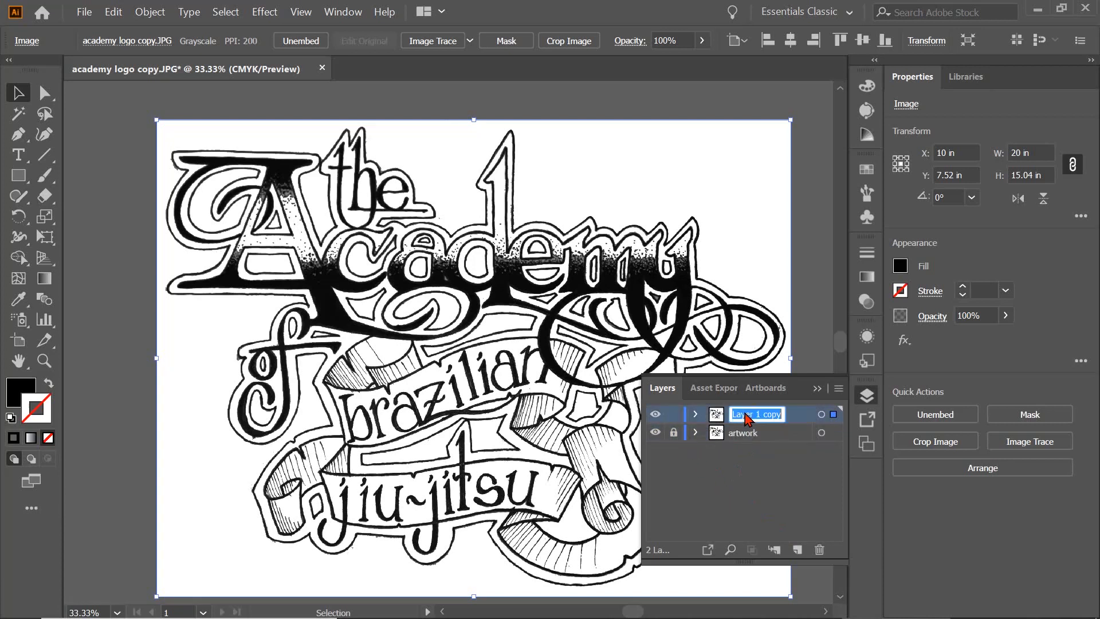
pyautogui.write('cutline')
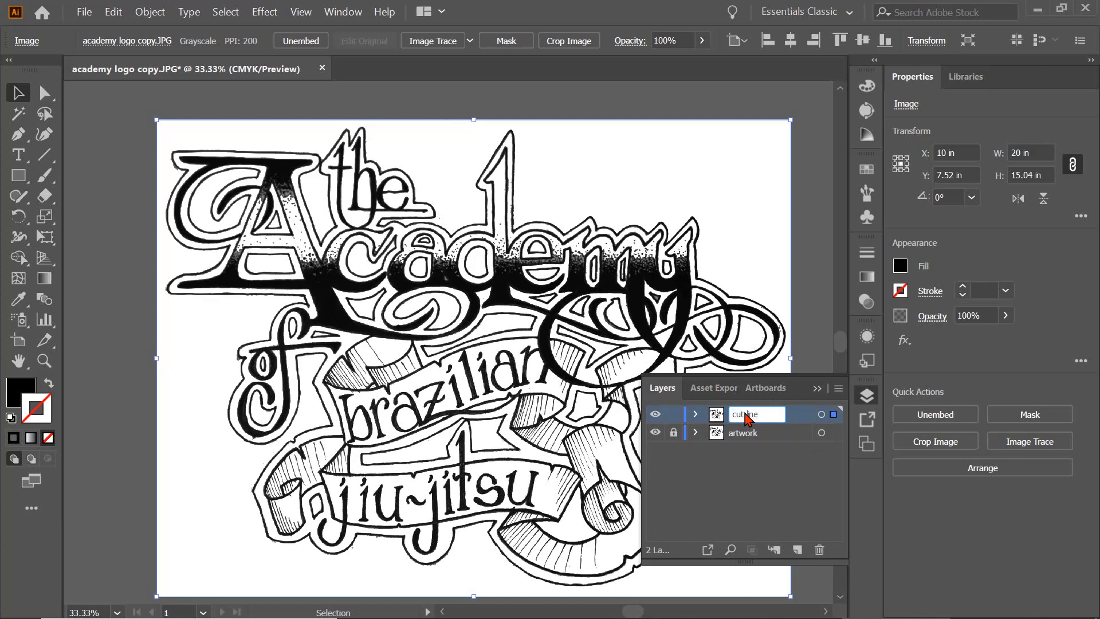
pyautogui.click(738, 481)
pyautogui.click(655, 432)
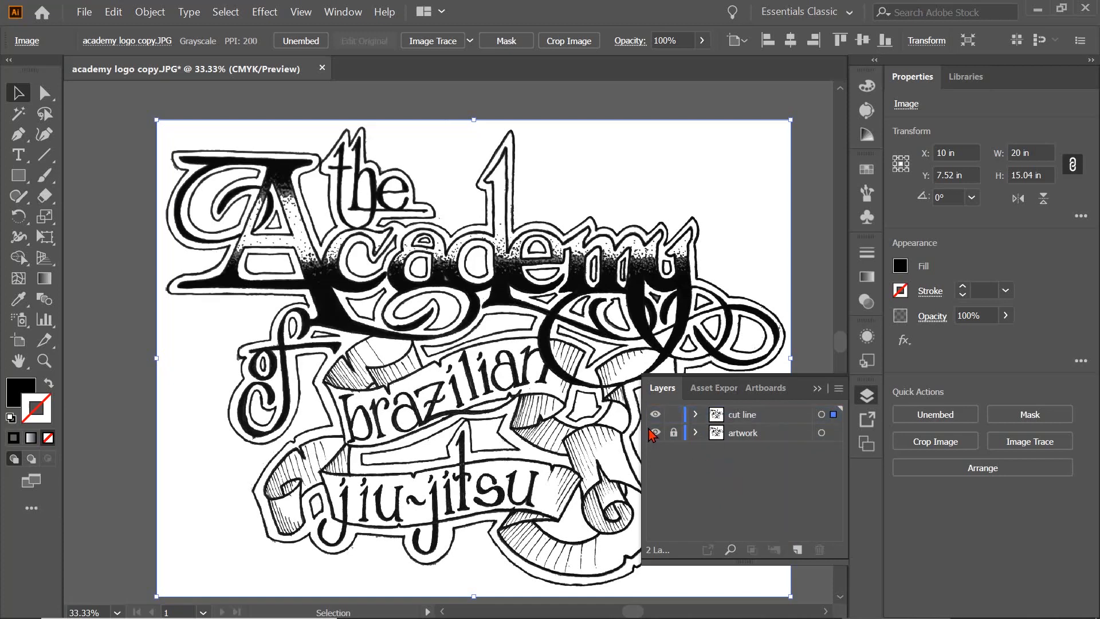
pyautogui.click(775, 420)
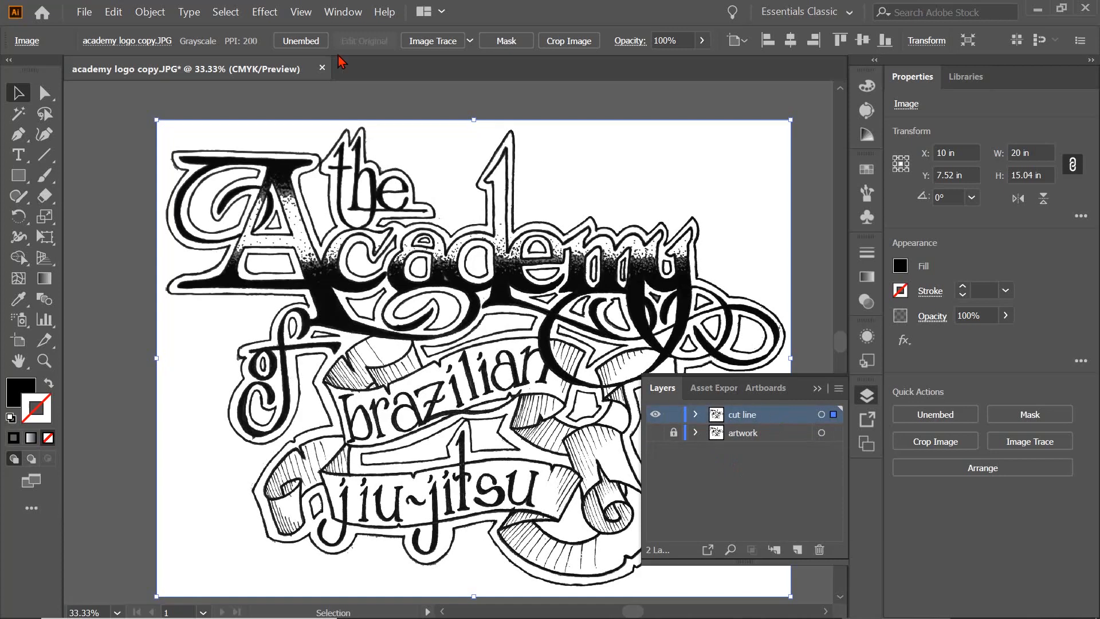
# - Image-trace the logo on the cut line layer in Black and White mode with the overlapping method
pyautogui.click(348, 13)
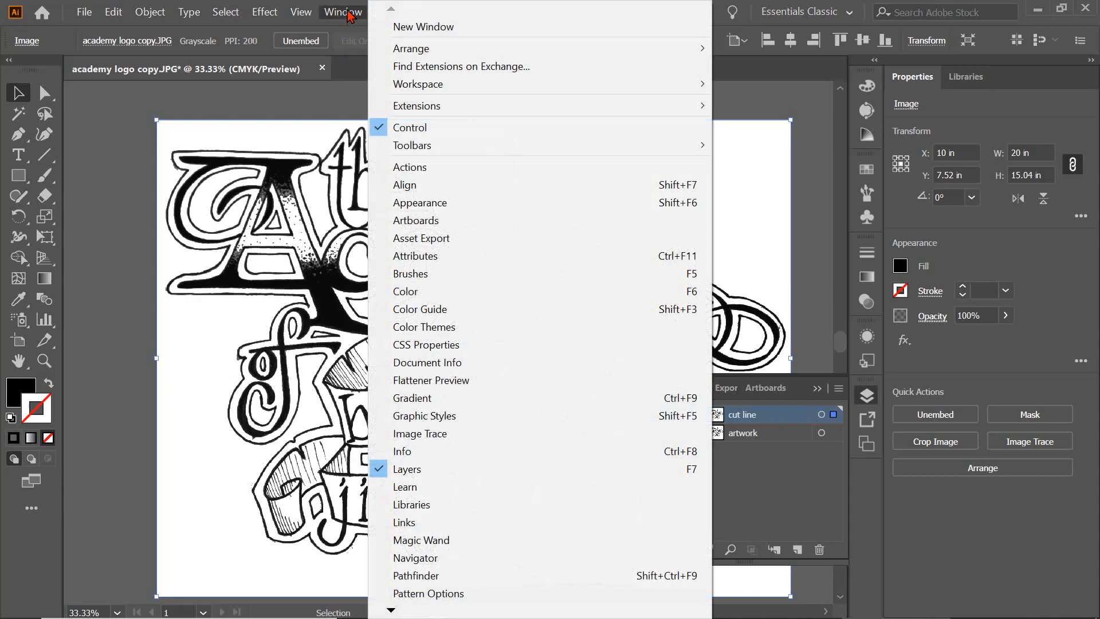
pyautogui.click(416, 433)
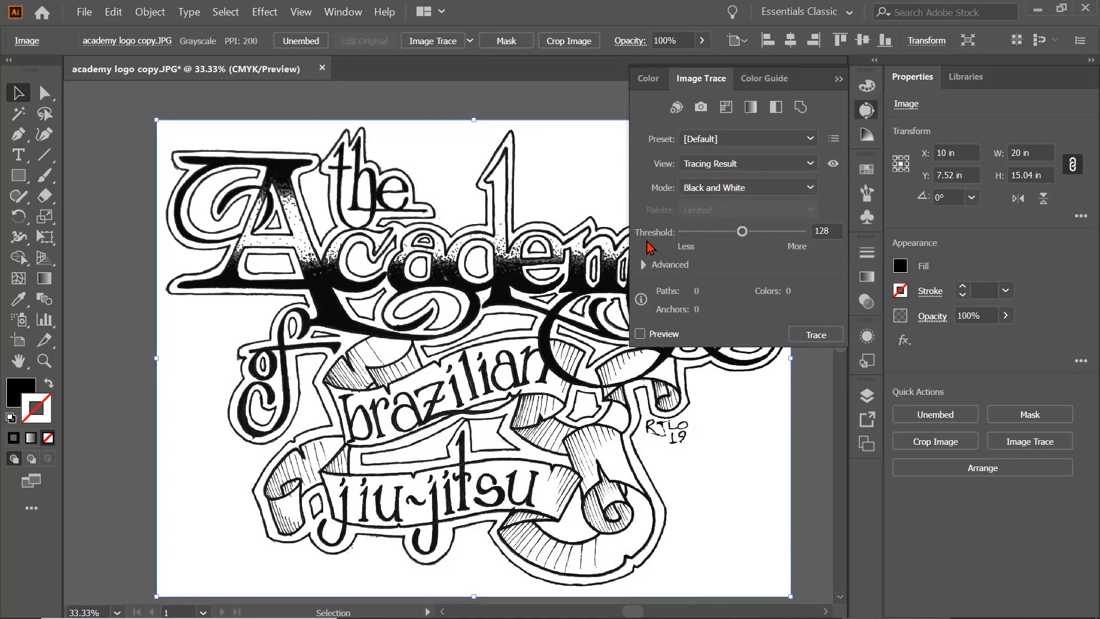
pyautogui.click(643, 265)
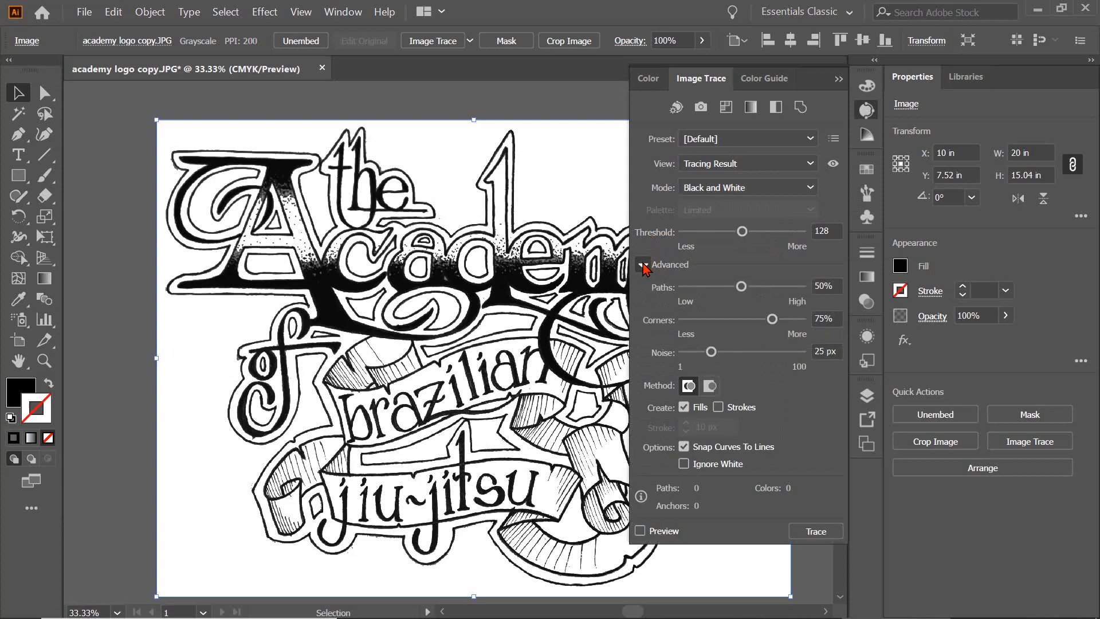
pyautogui.click(711, 388)
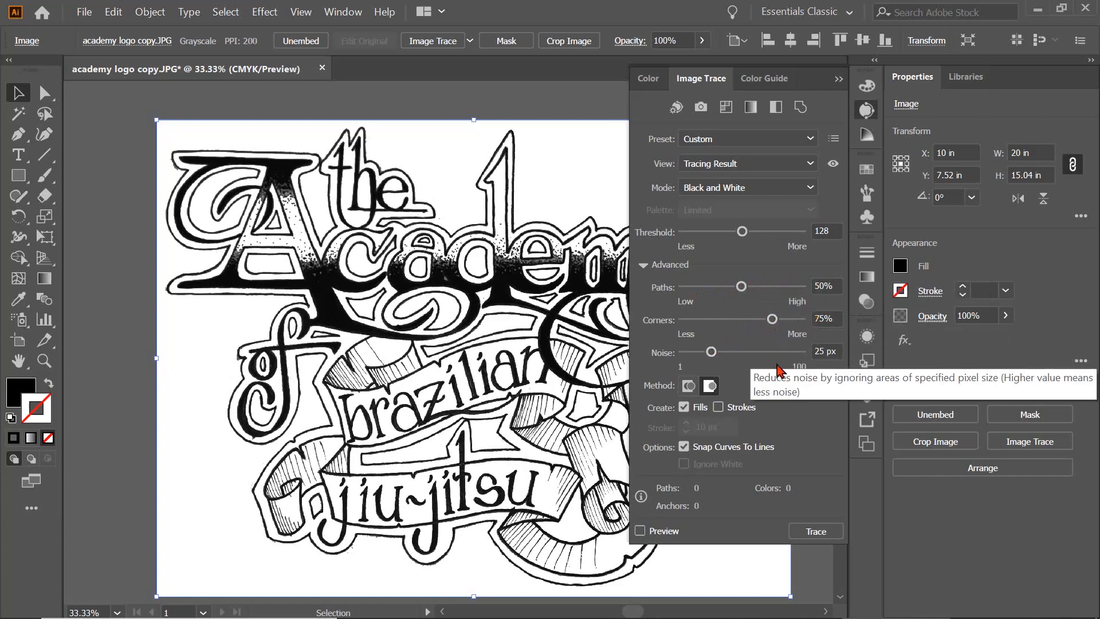
pyautogui.click(810, 532)
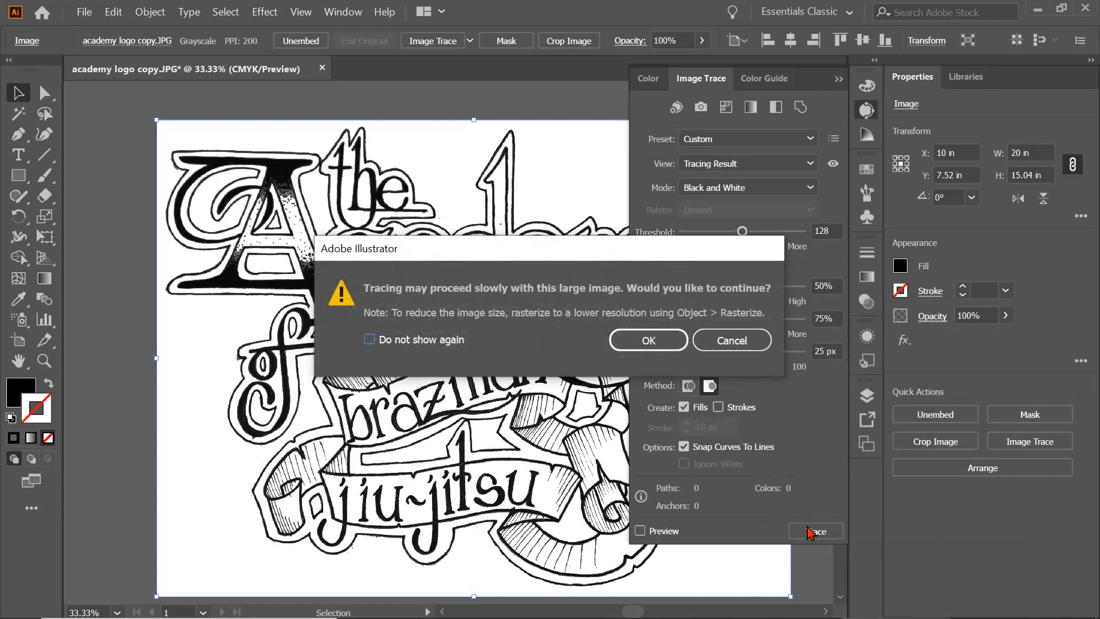
pyautogui.click(639, 341)
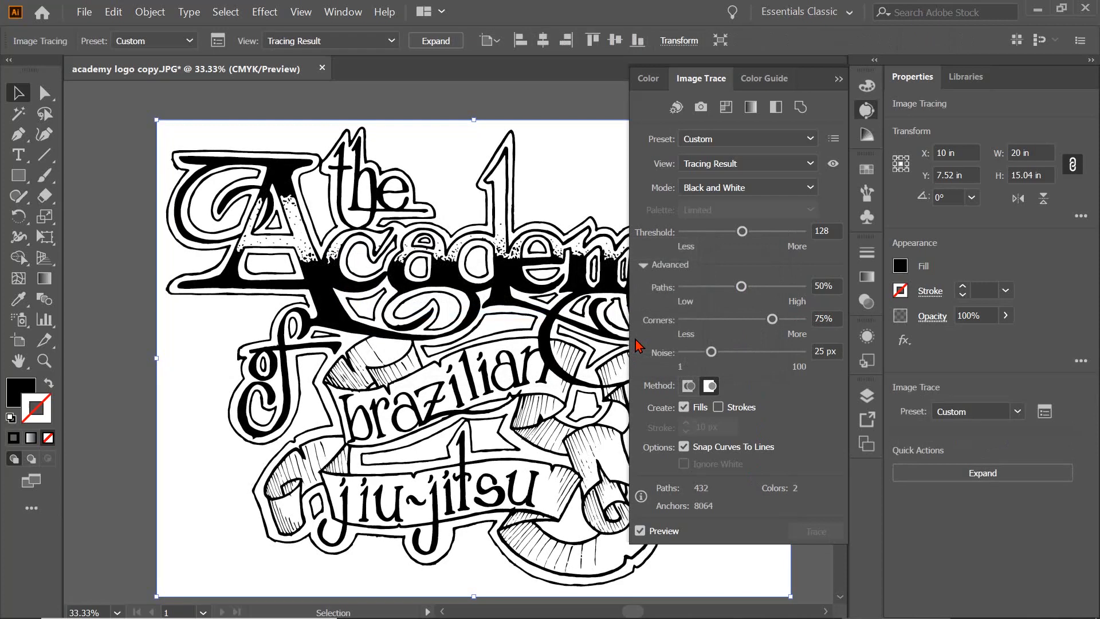
pyautogui.click(839, 79)
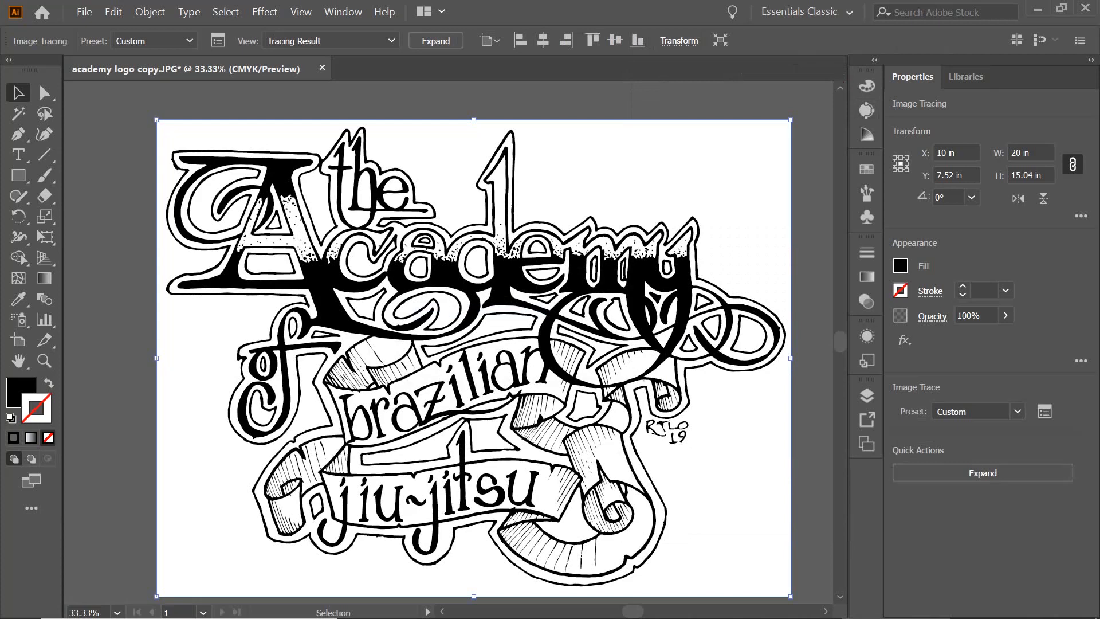
# - Expand the traced logo into vector paths and ungroup them
pyautogui.click(970, 476)
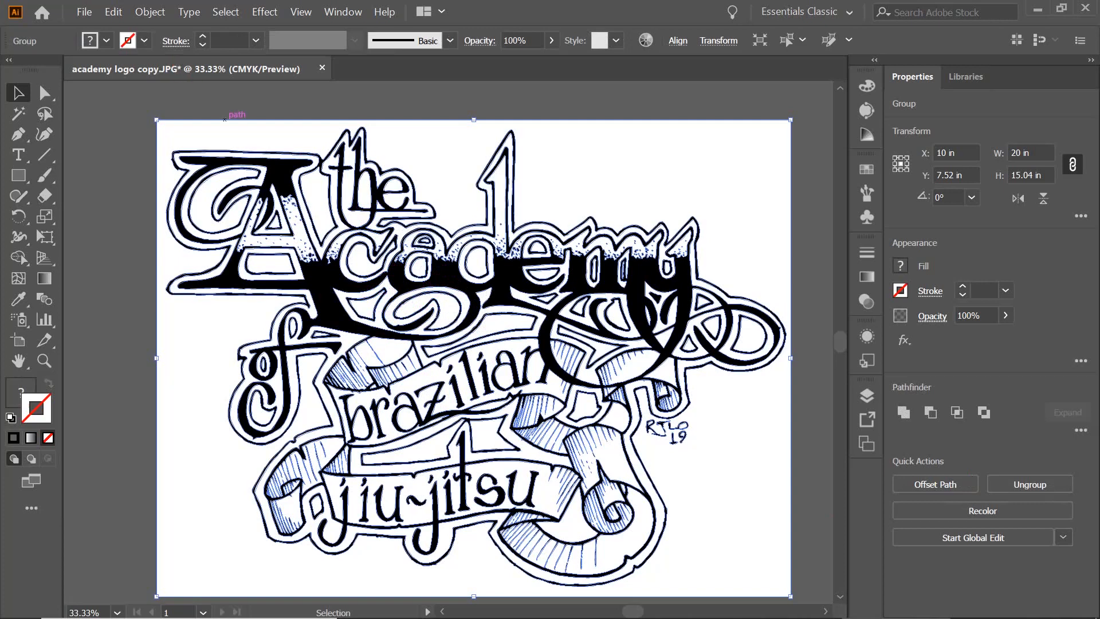
pyautogui.click(149, 16)
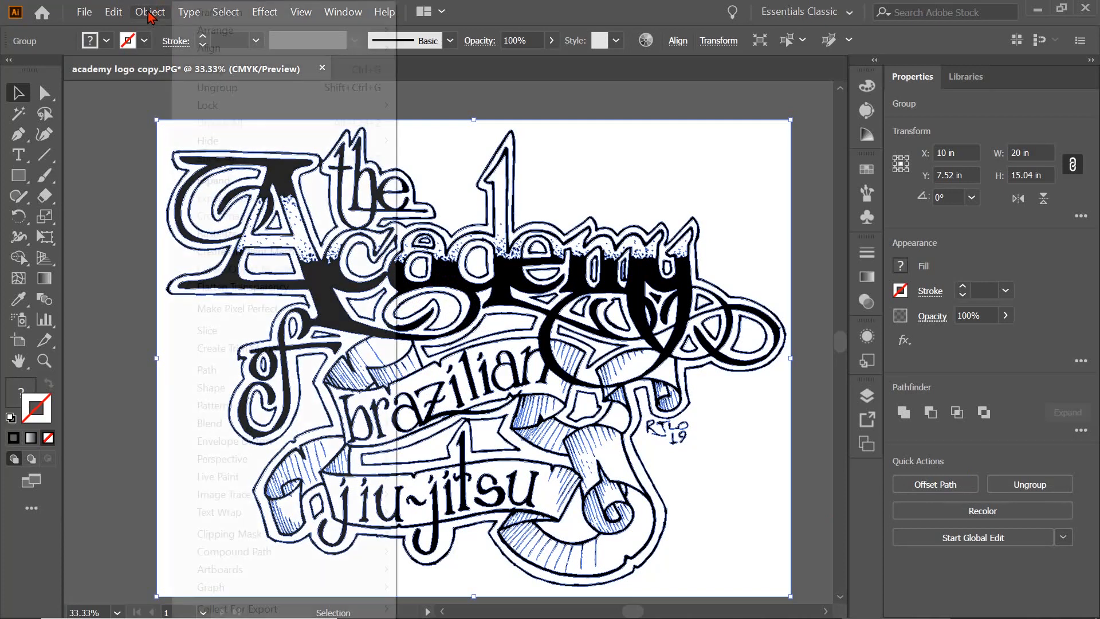
pyautogui.click(209, 90)
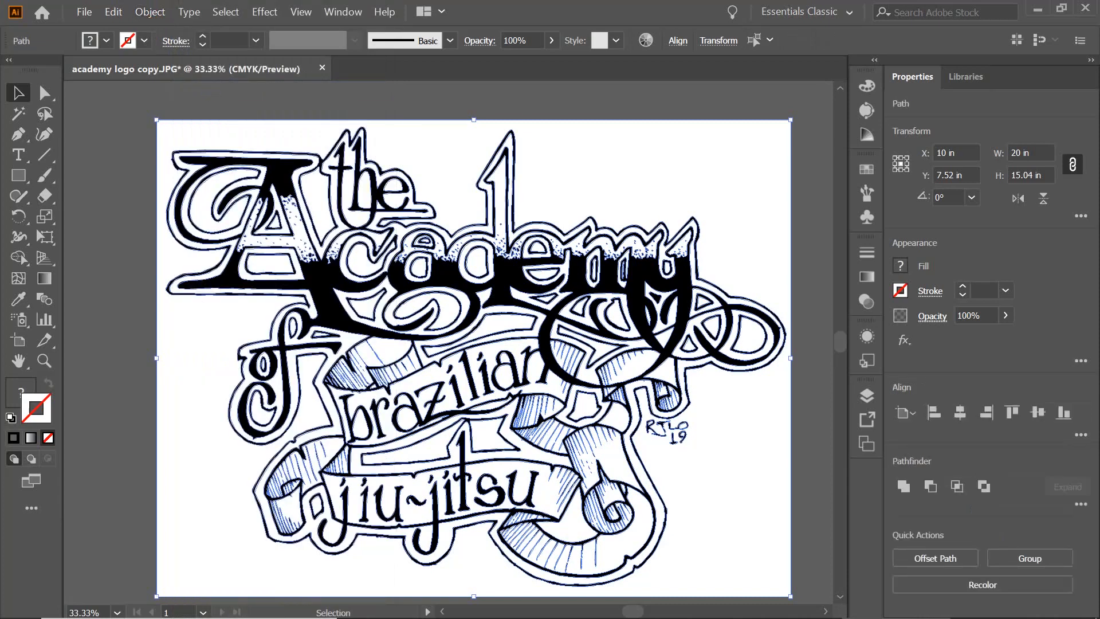
# - Select only the white path that follows the logo's outer contour and copy it
pyautogui.hotkey('ctrl', 'shift', 'a')
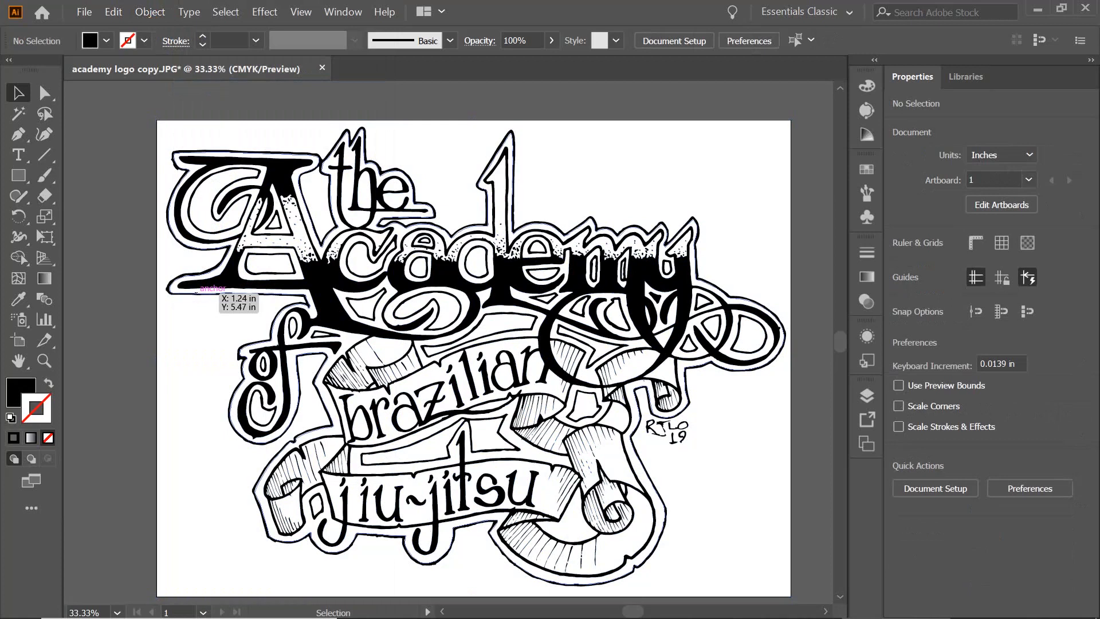
pyautogui.click(196, 292)
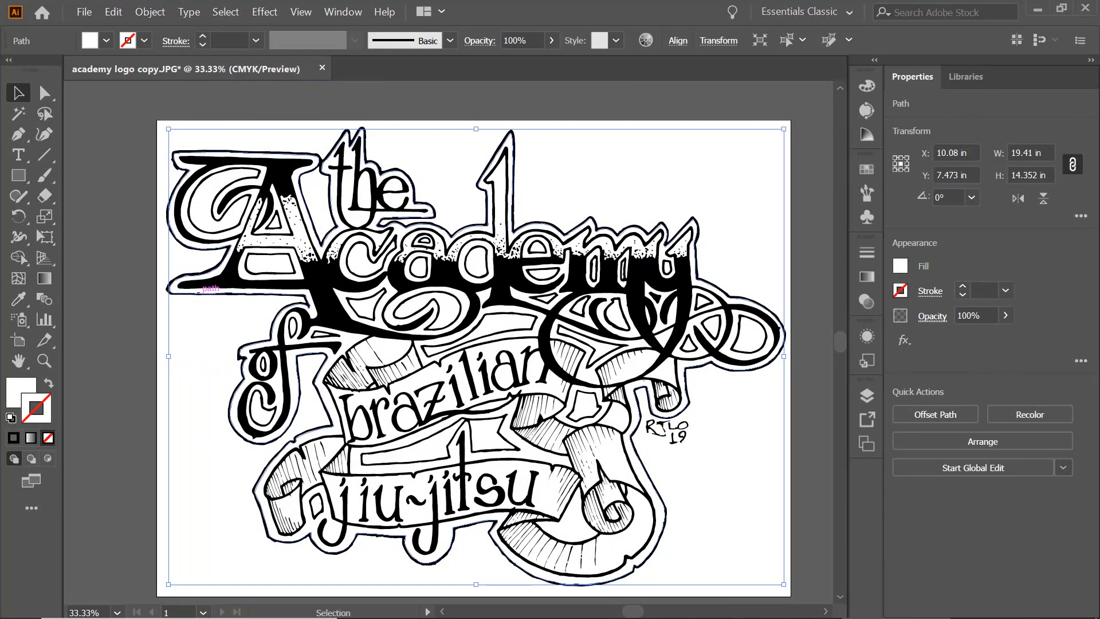
pyautogui.click(114, 15)
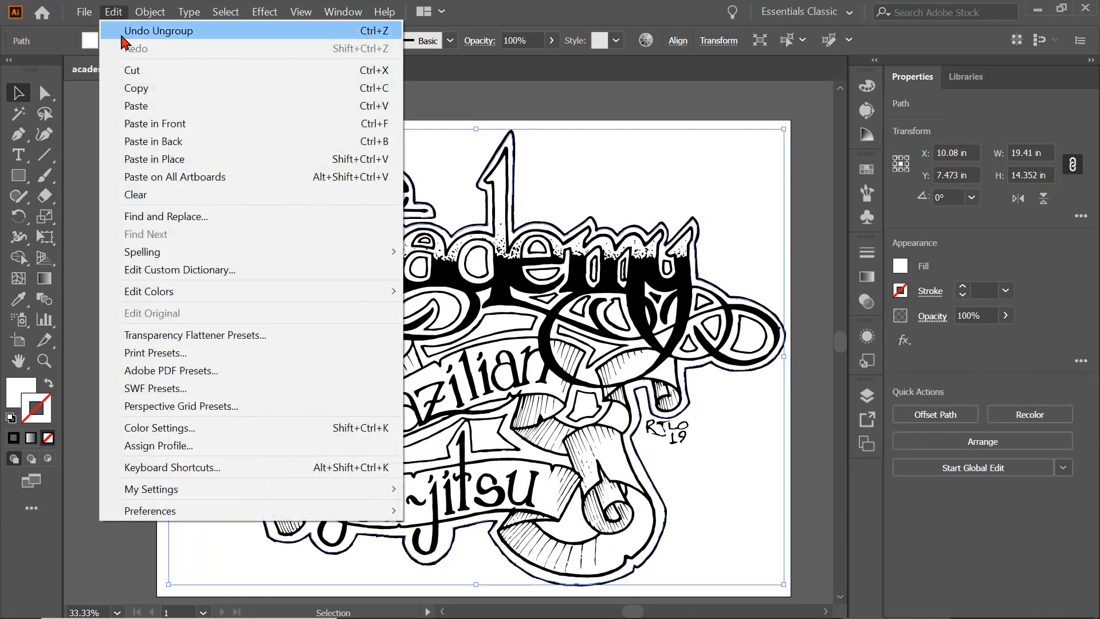
pyautogui.click(133, 89)
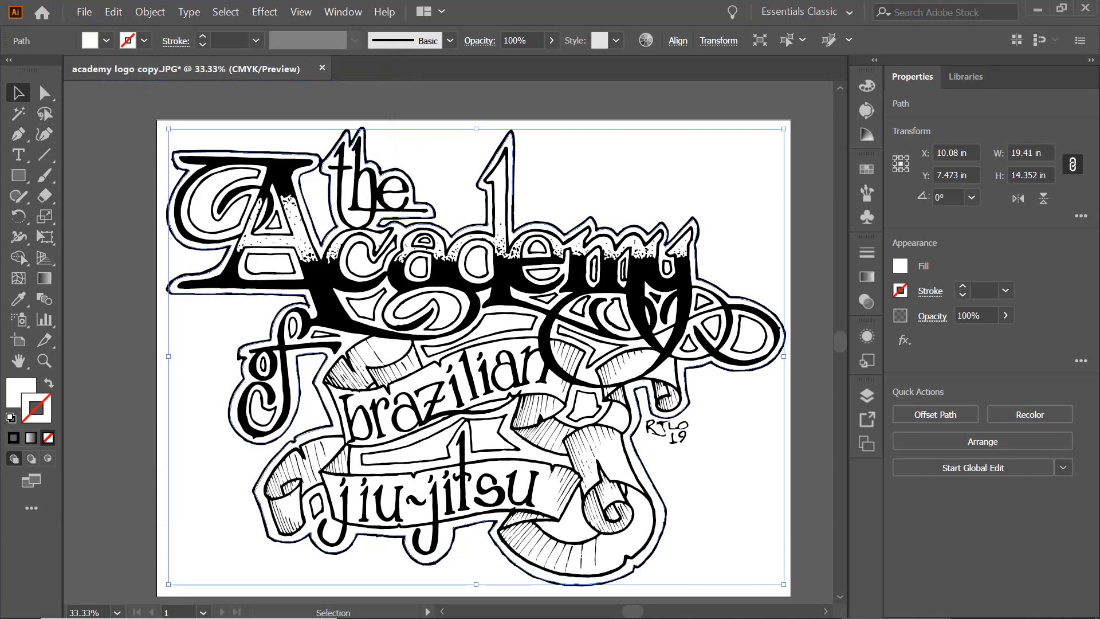
# - Add a new layer above the cut line layer and hide the cut line layer
pyautogui.click(344, 12)
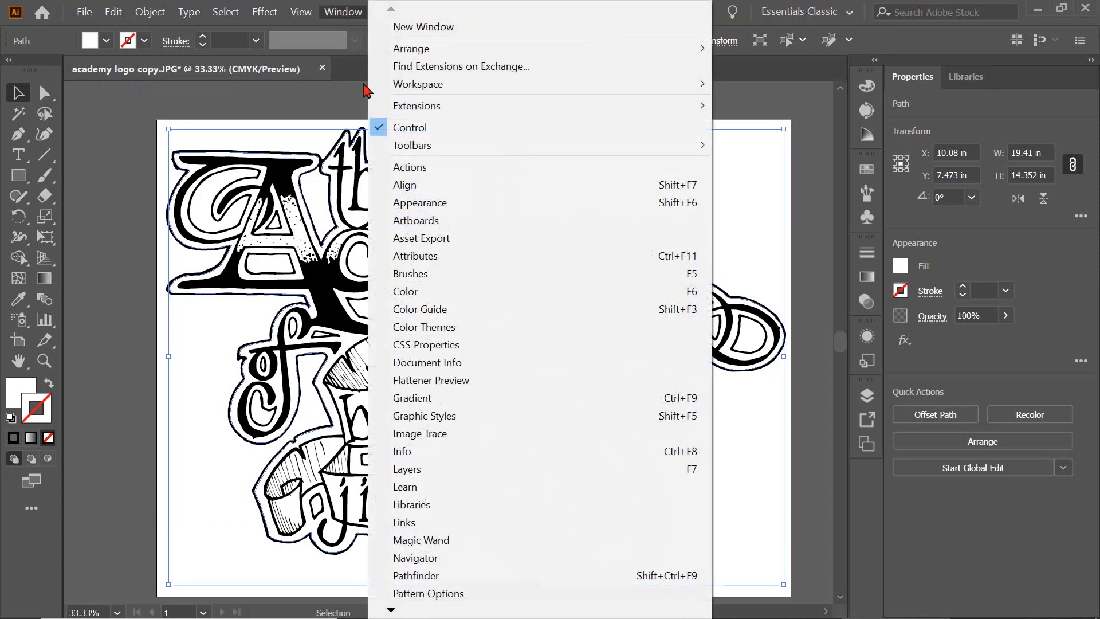
pyautogui.click(442, 469)
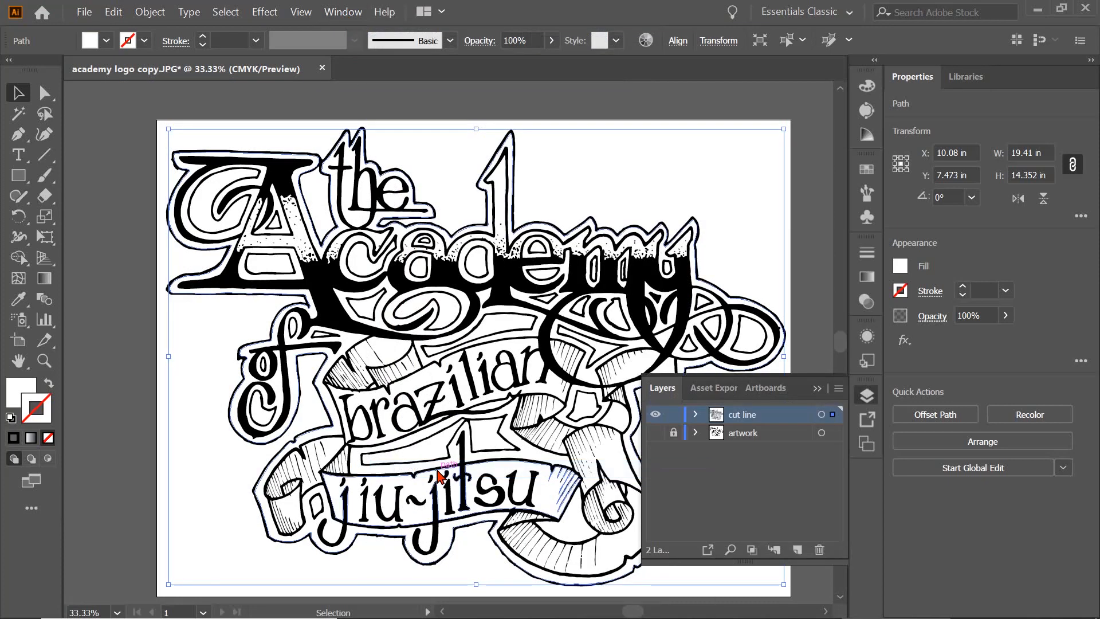
pyautogui.click(798, 550)
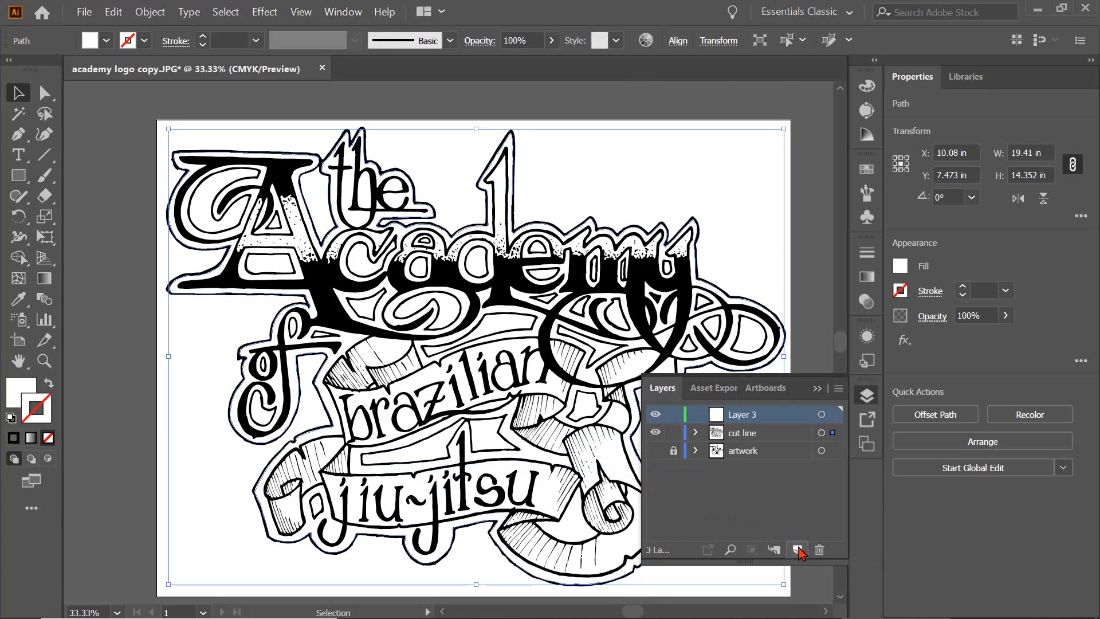
pyautogui.click(655, 432)
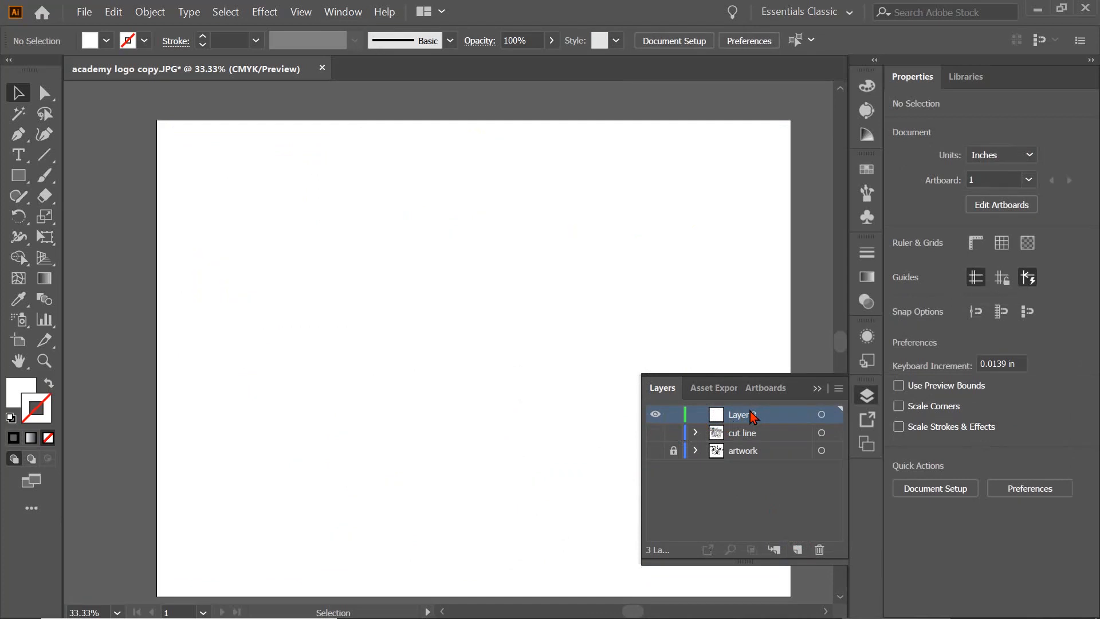
# - Paste the copied contour in place on the new layer and check its alignment against the artwork layer, leaving the artwork hidden
pyautogui.click(116, 13)
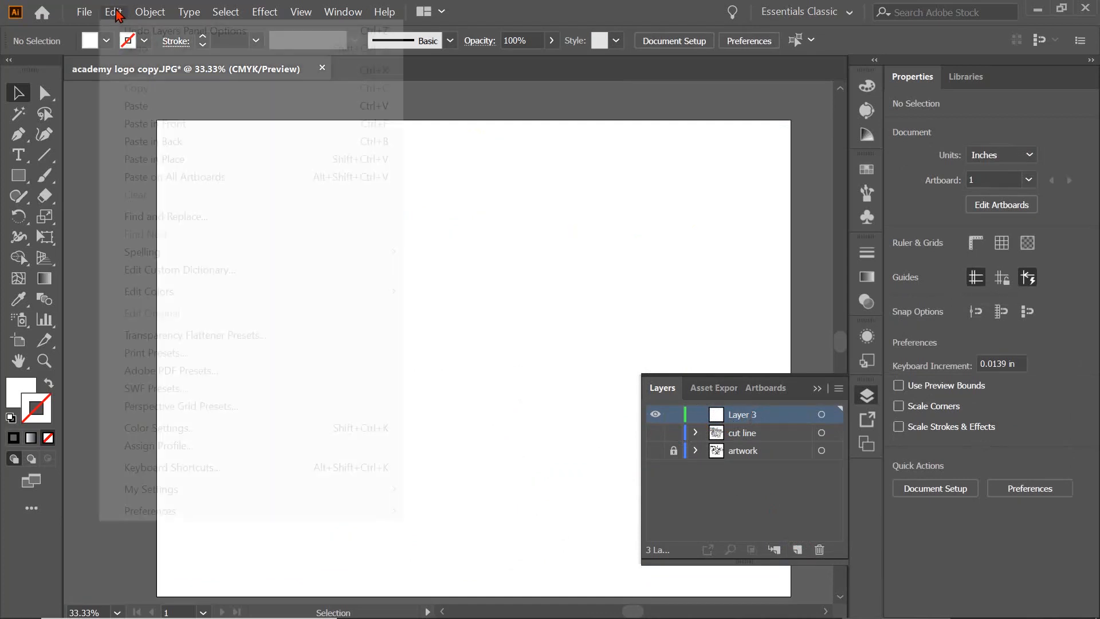
pyautogui.click(147, 161)
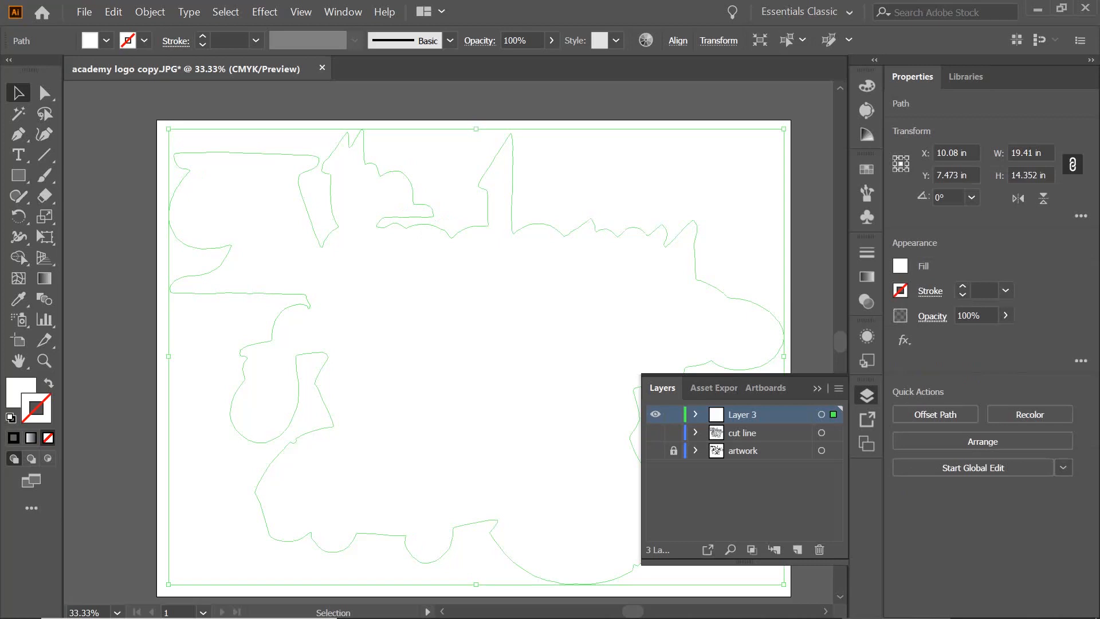
pyautogui.click(656, 451)
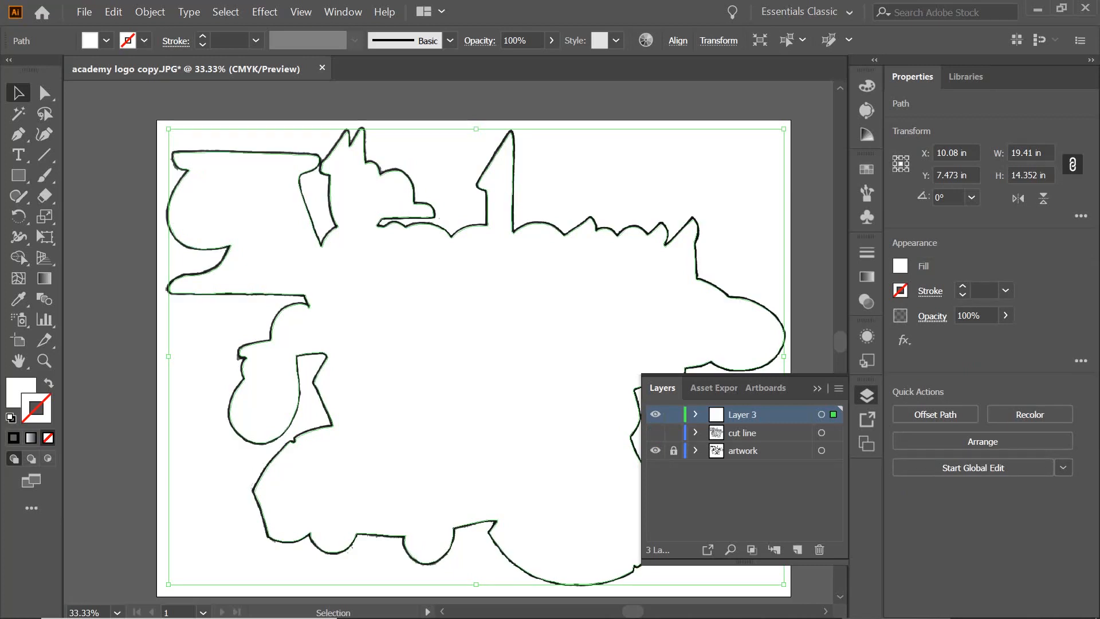
pyautogui.click(656, 451)
pyautogui.click(655, 451)
pyautogui.click(656, 451)
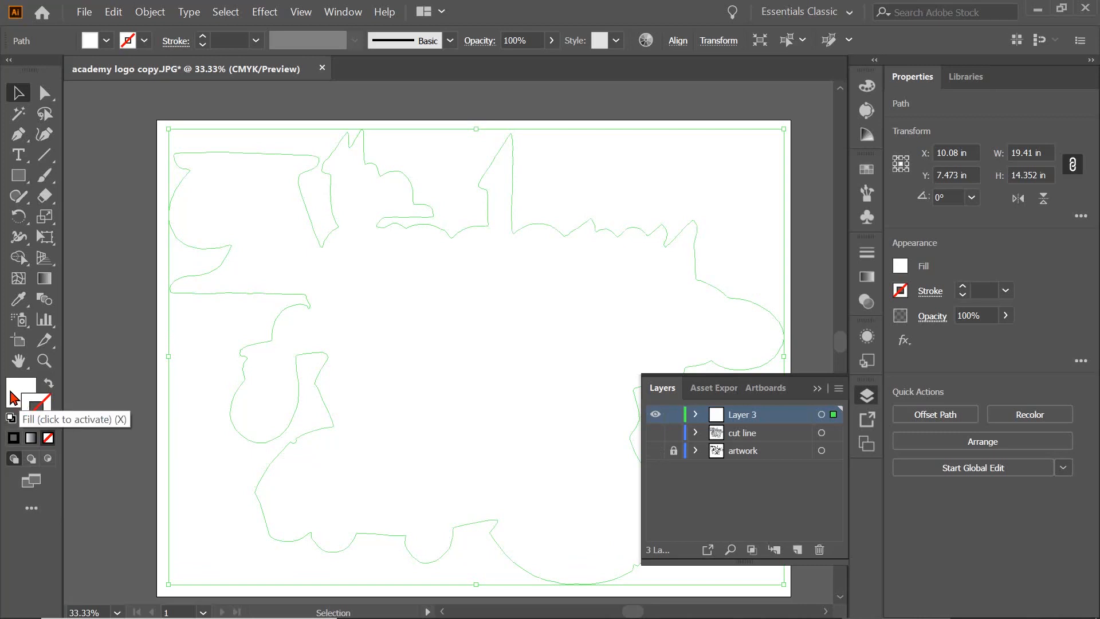
# - Set the pasted contour's fill to none
pyautogui.click(14, 397)
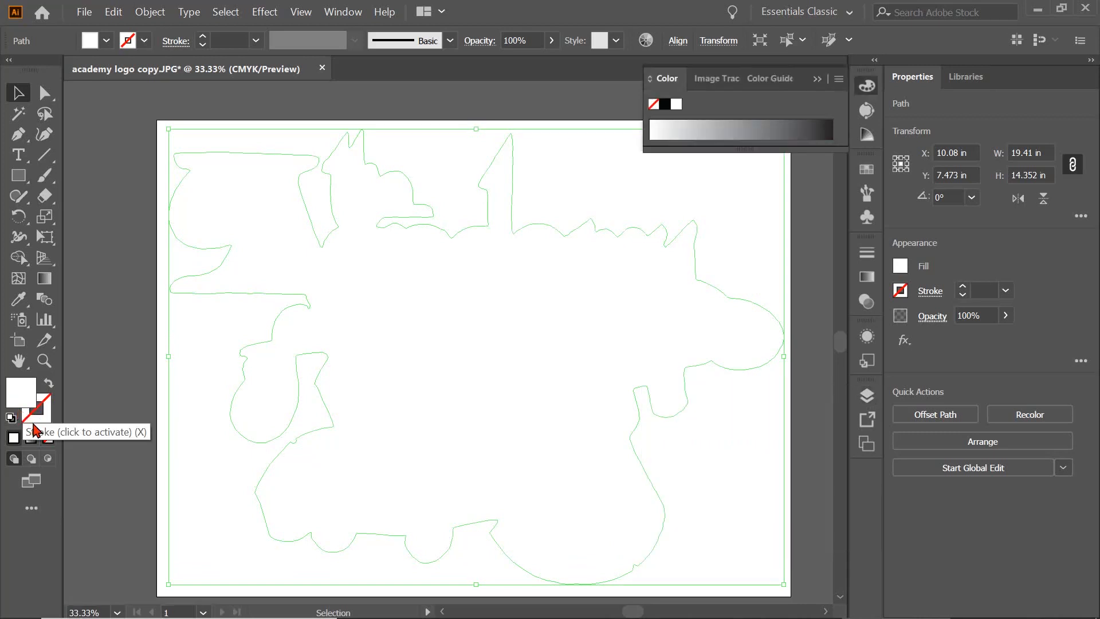
pyautogui.click(47, 438)
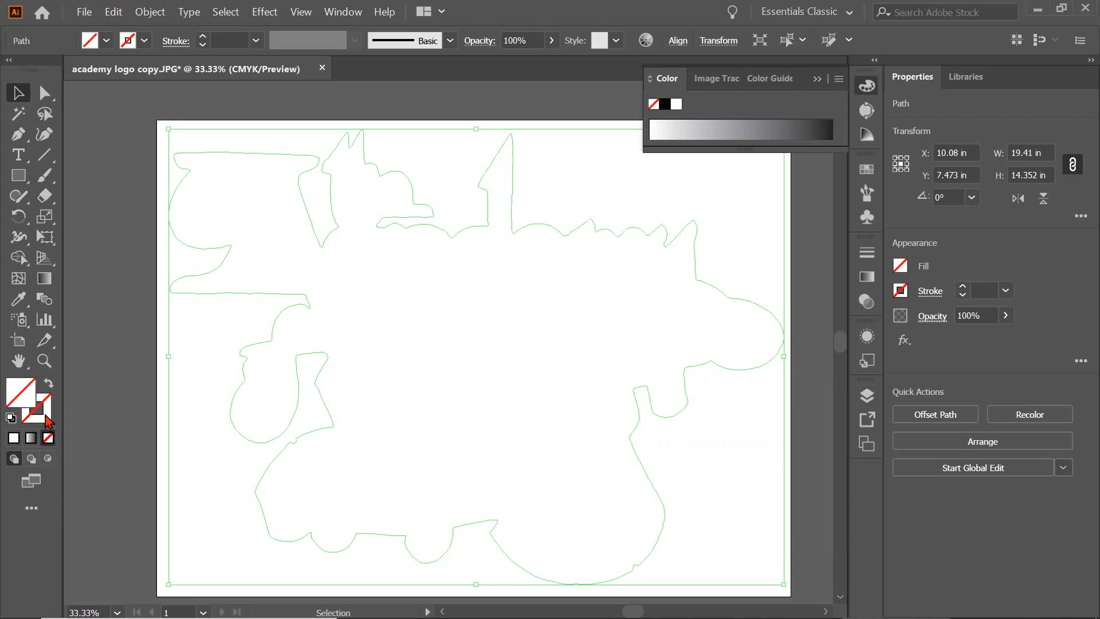
# - Give the pasted contour a solid black stroke
pyautogui.click(46, 416)
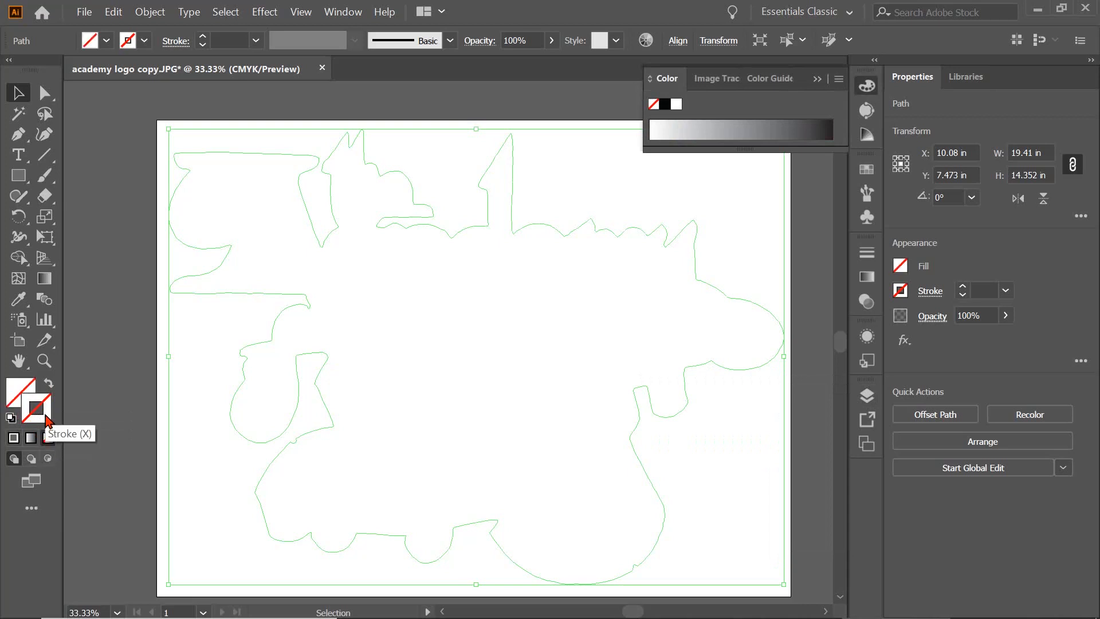
pyautogui.click(13, 438)
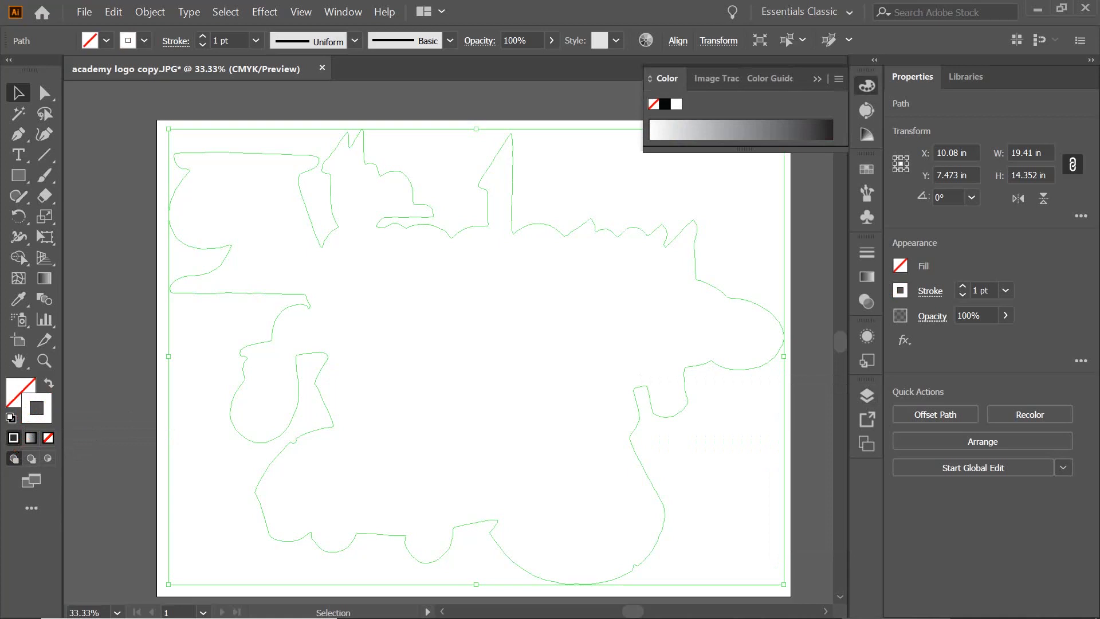
pyautogui.click(665, 104)
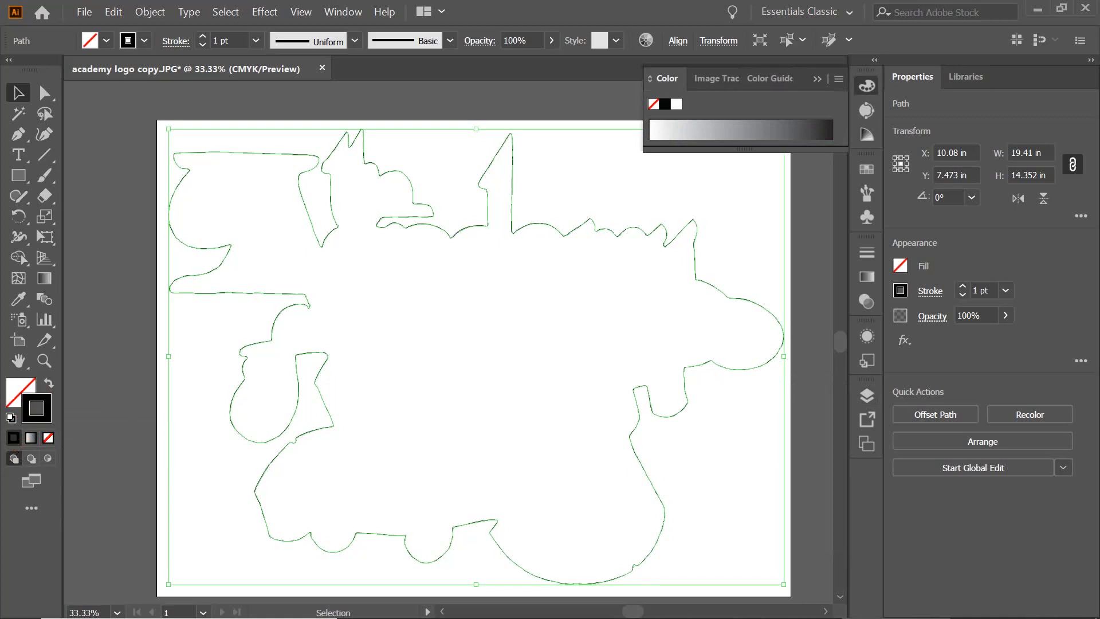
pyautogui.click(816, 80)
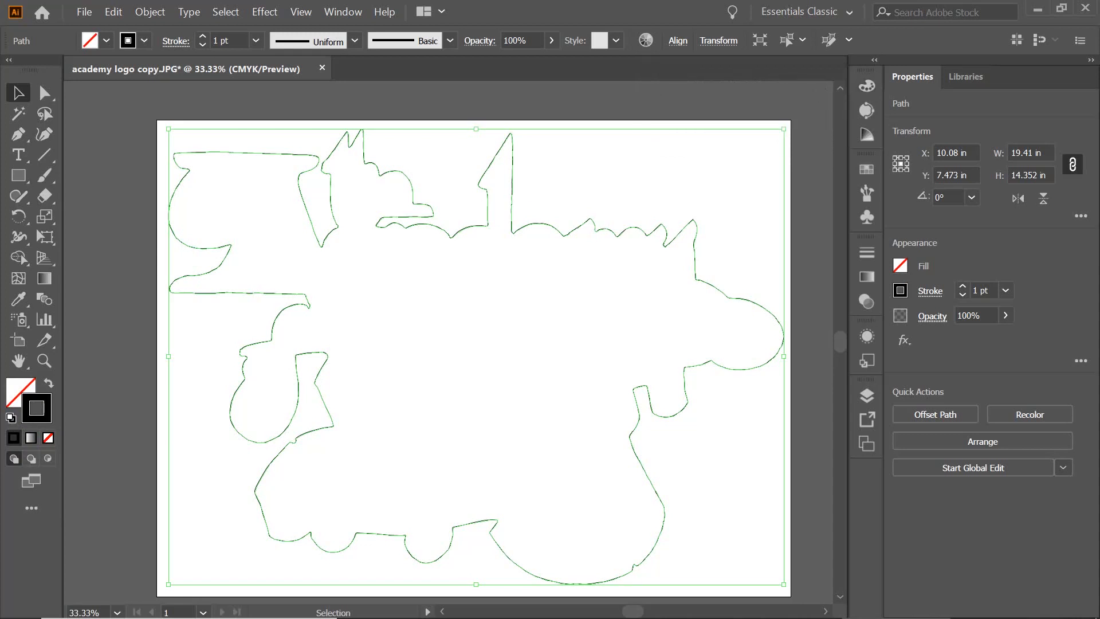
# - Compare the black-stroked contour with the artwork layer by toggling the artwork's visibility, leaving it hidden
pyautogui.click(348, 17)
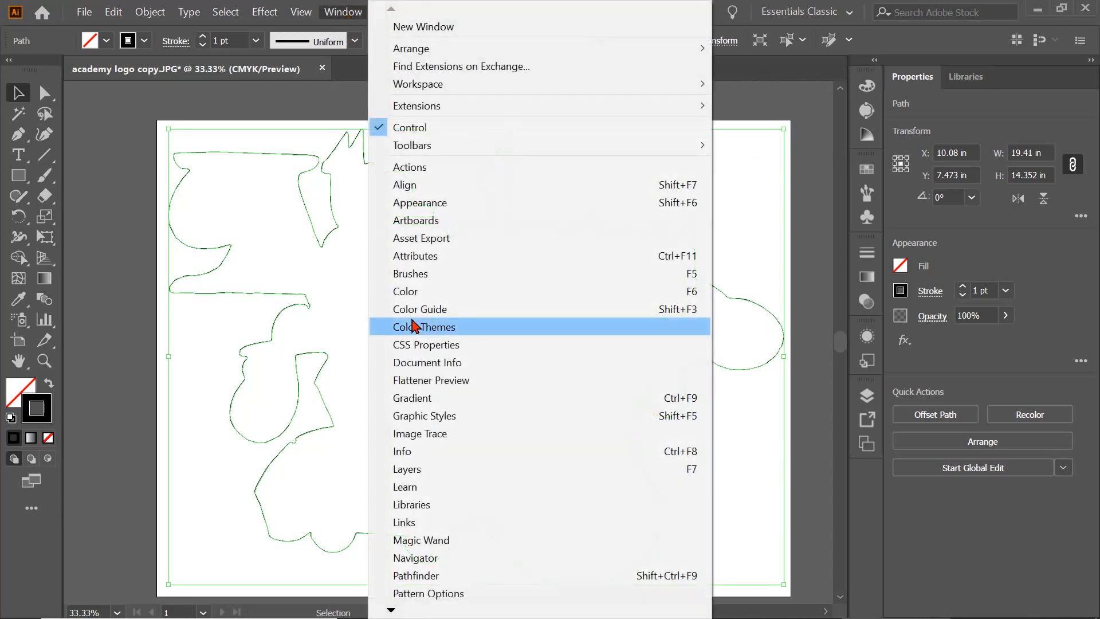
pyautogui.click(439, 470)
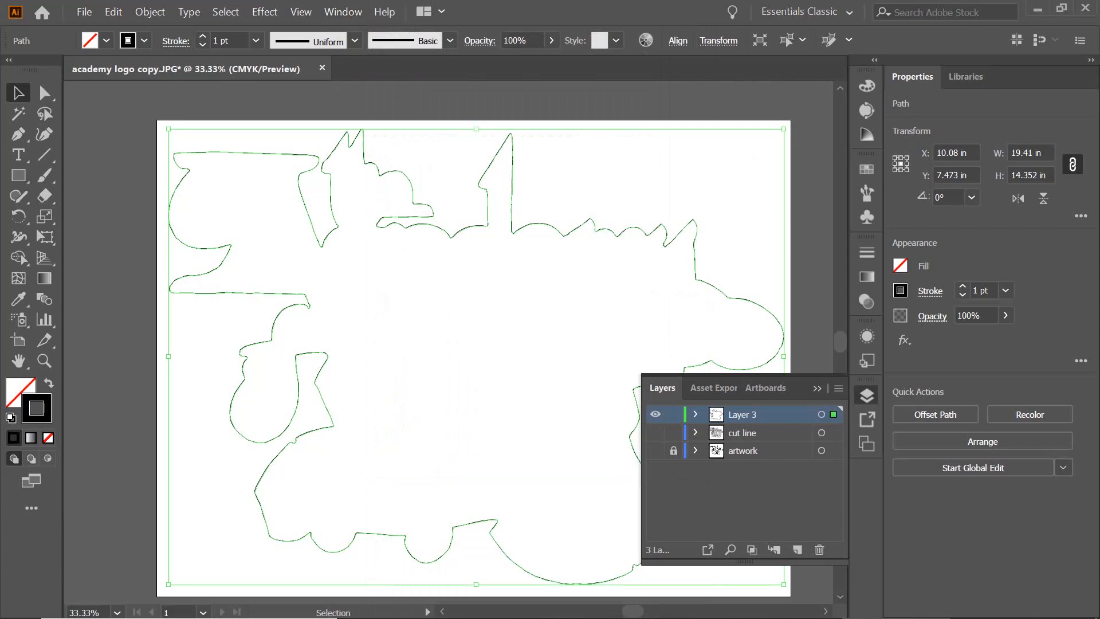
pyautogui.click(655, 450)
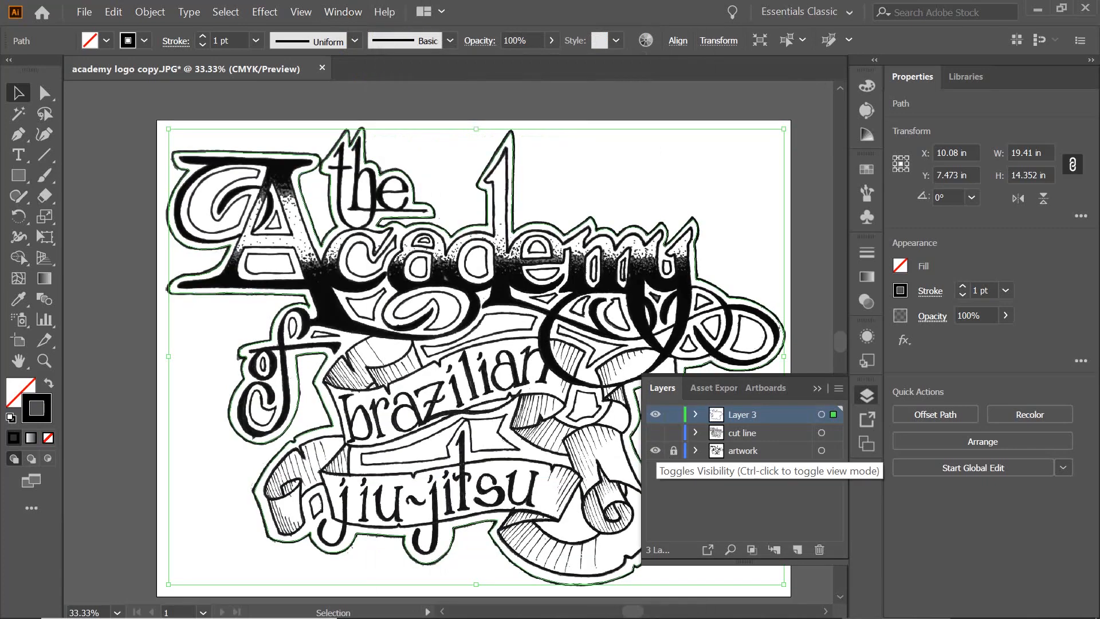
pyautogui.click(655, 451)
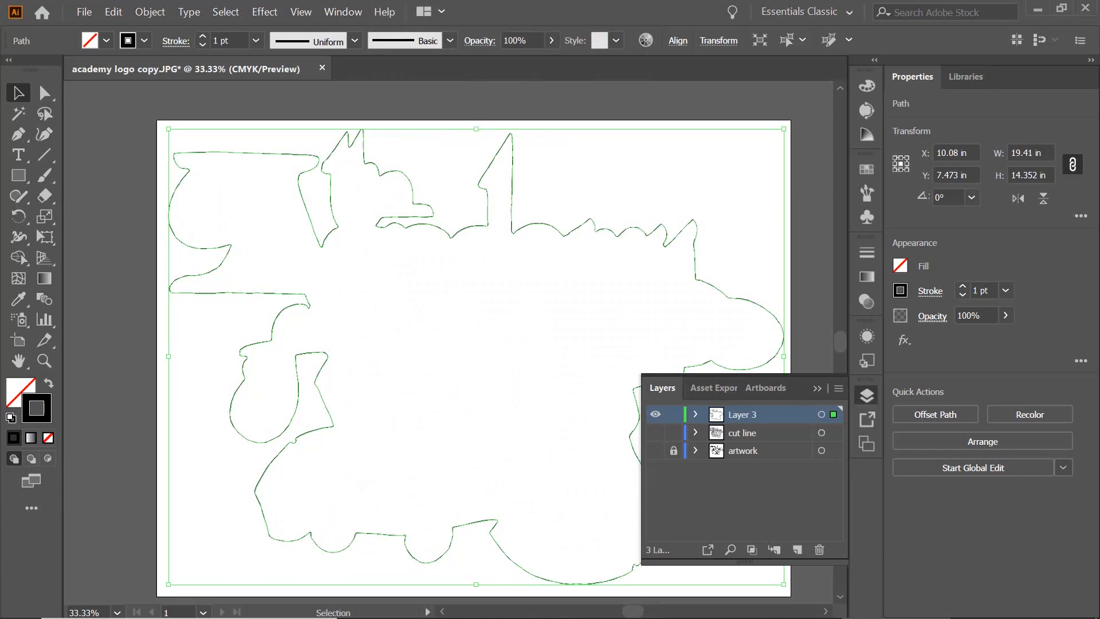
pyautogui.click(655, 451)
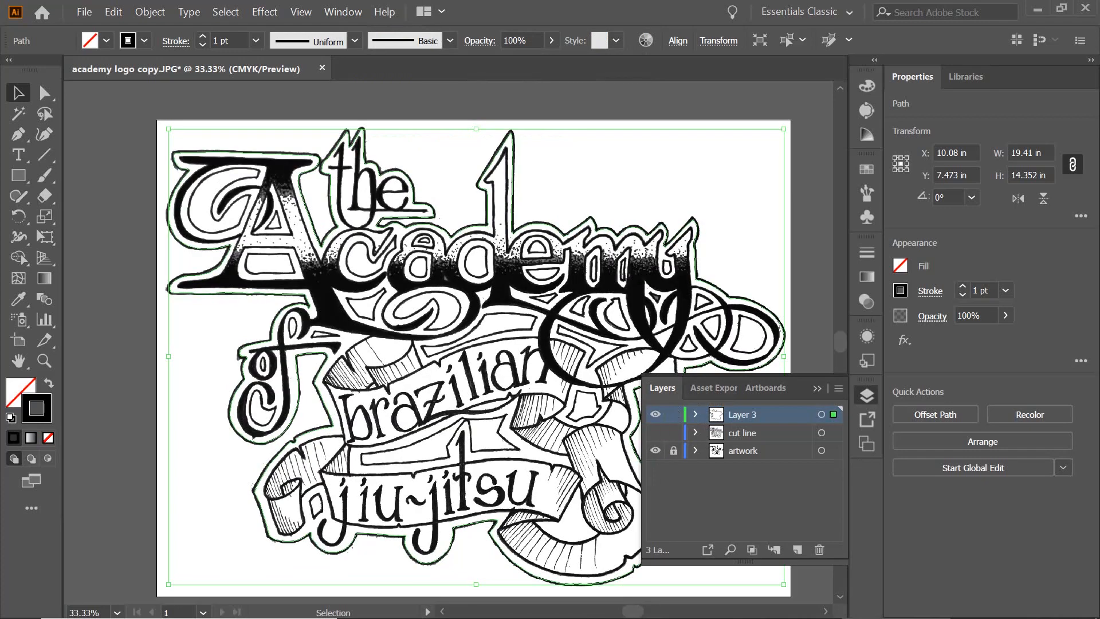
pyautogui.click(655, 450)
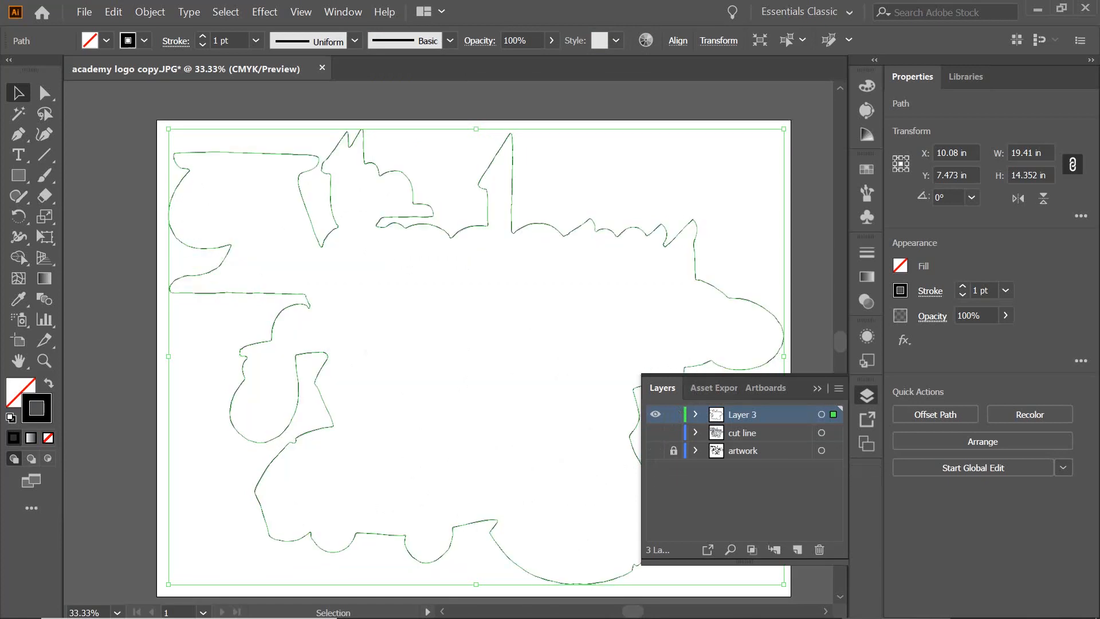
# - Try a solid black fill on the contour and set the fill back to none
pyautogui.click(15, 399)
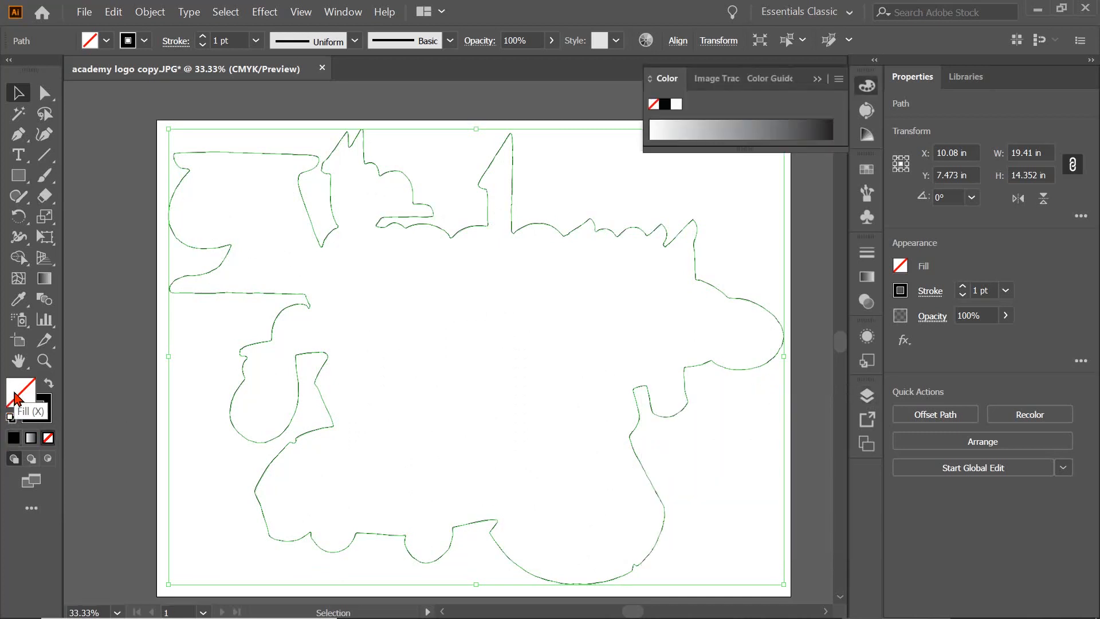
pyautogui.click(14, 438)
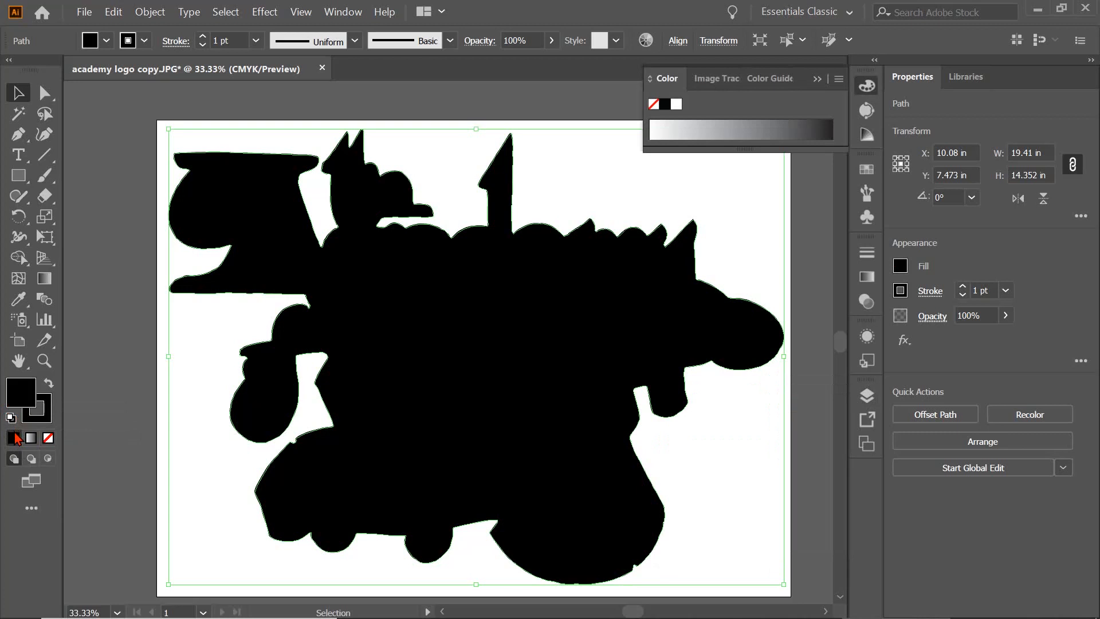
pyautogui.click(49, 439)
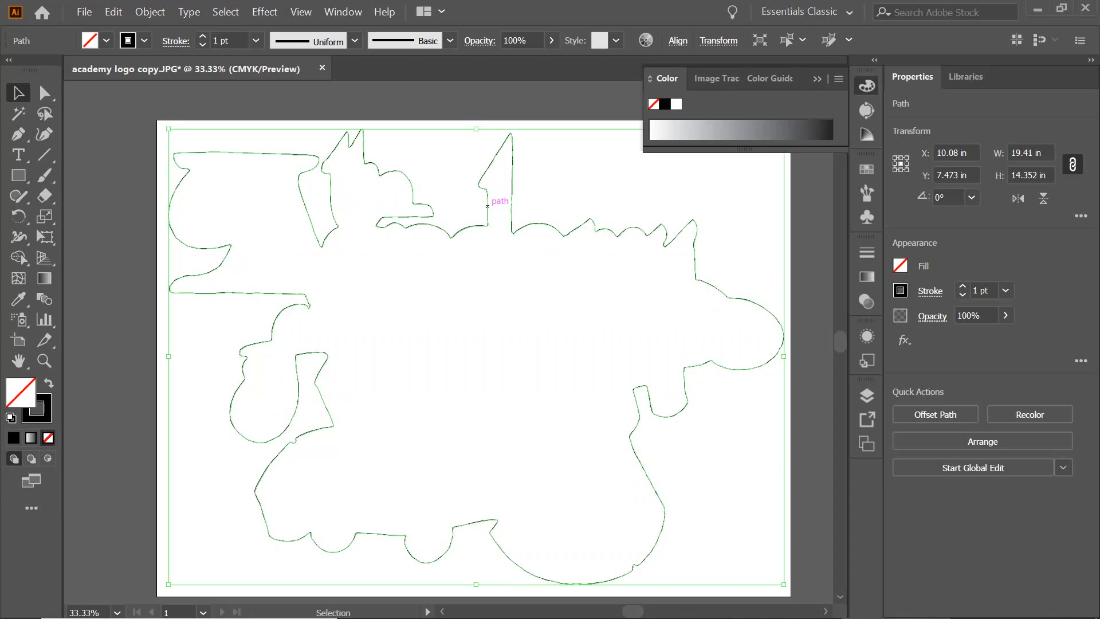
# - Show the document's color swatches in list view
pyautogui.click(346, 17)
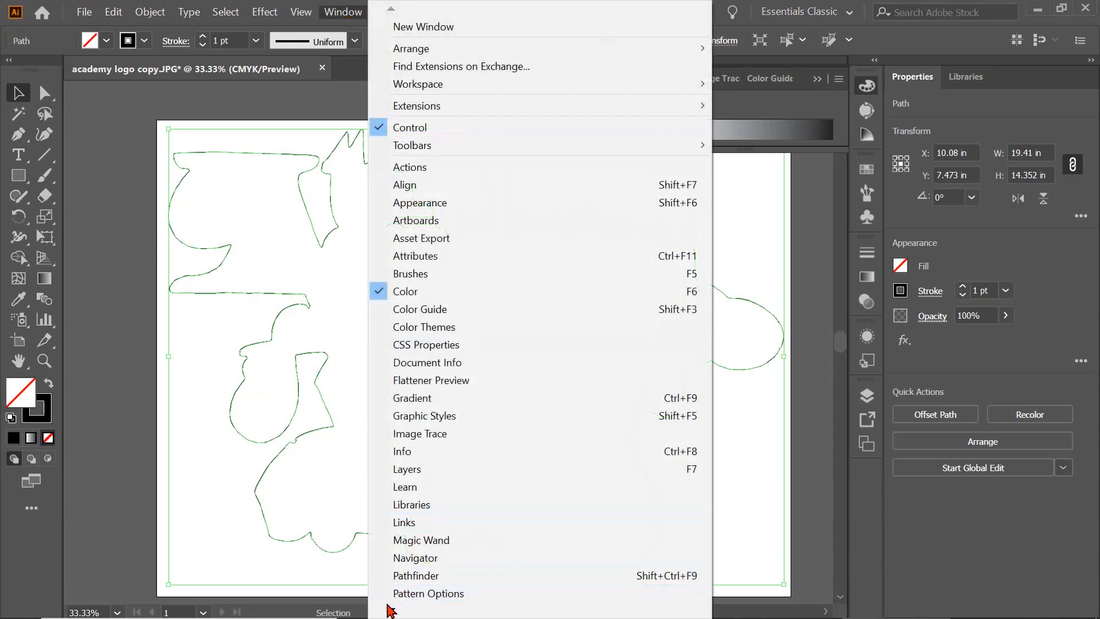
pyautogui.moveTo(389, 612)
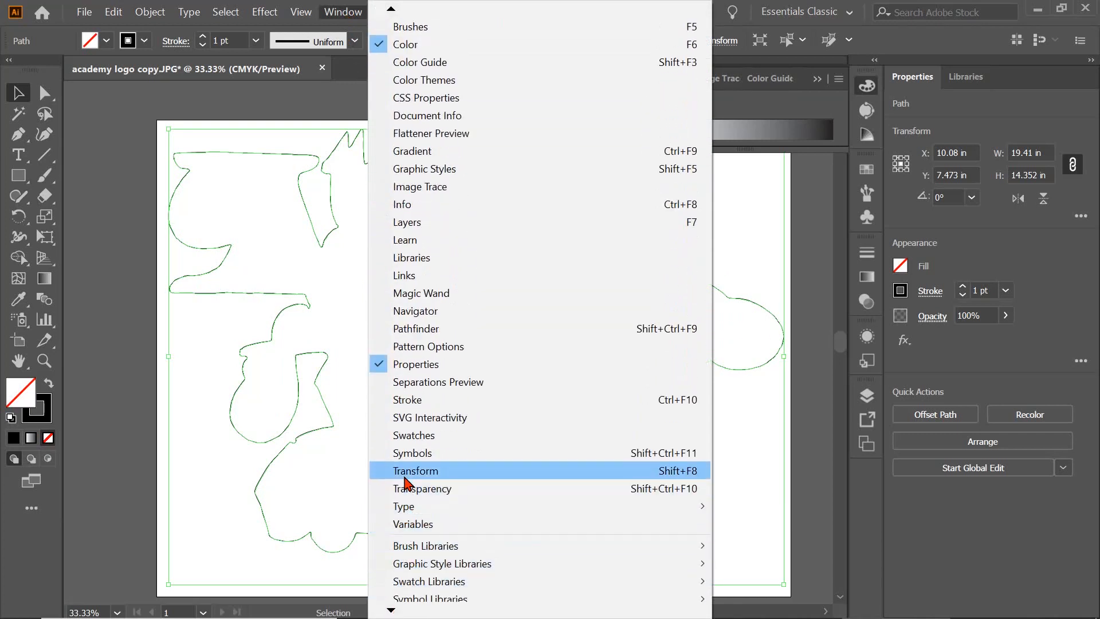
pyautogui.click(414, 437)
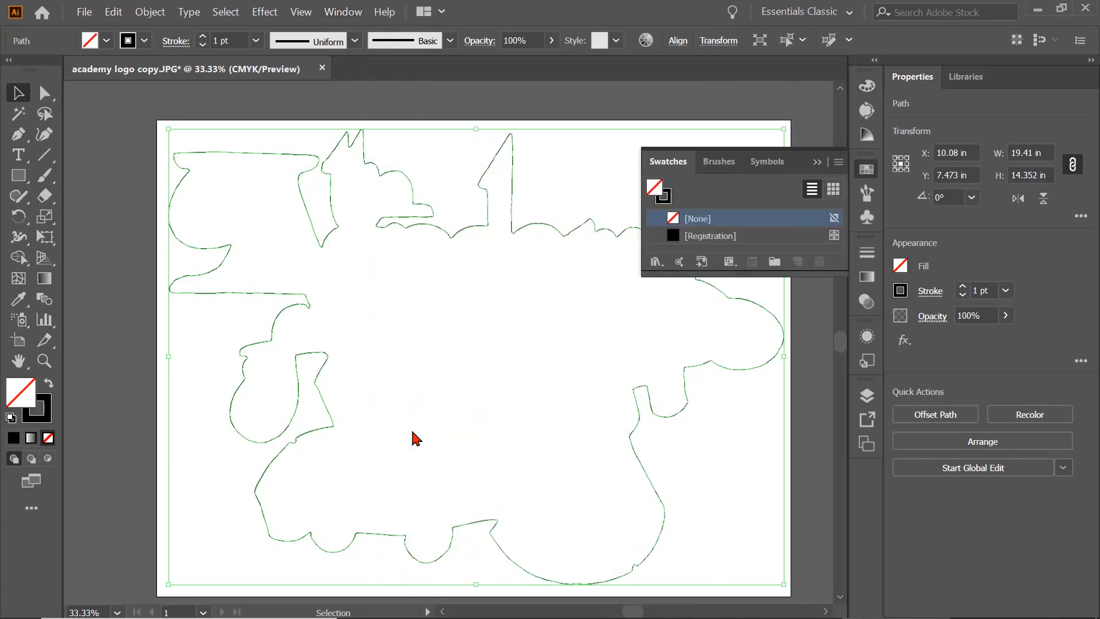
pyautogui.click(838, 163)
pyautogui.click(813, 191)
# - Make the contour's stroke the active color and switch its color model to CMYK
pyautogui.click(45, 413)
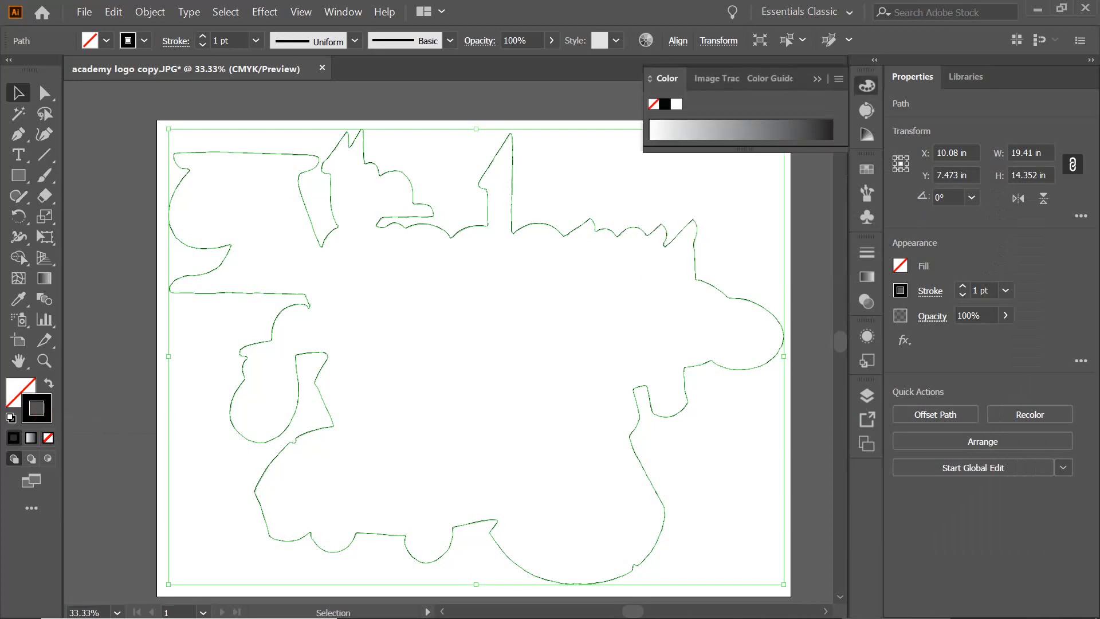
pyautogui.click(839, 80)
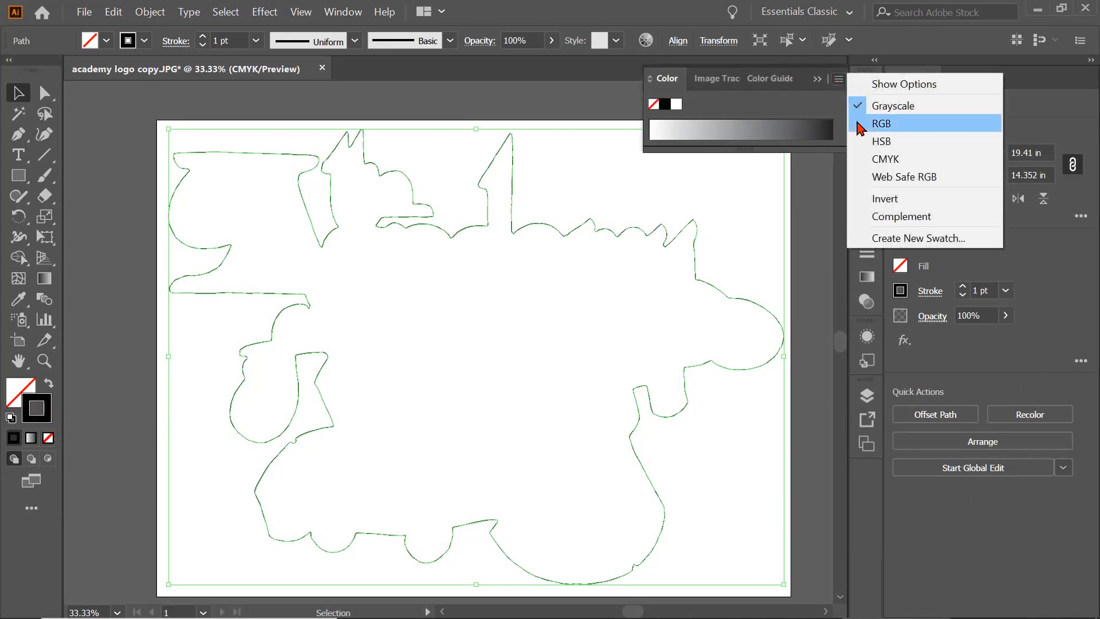
pyautogui.click(859, 159)
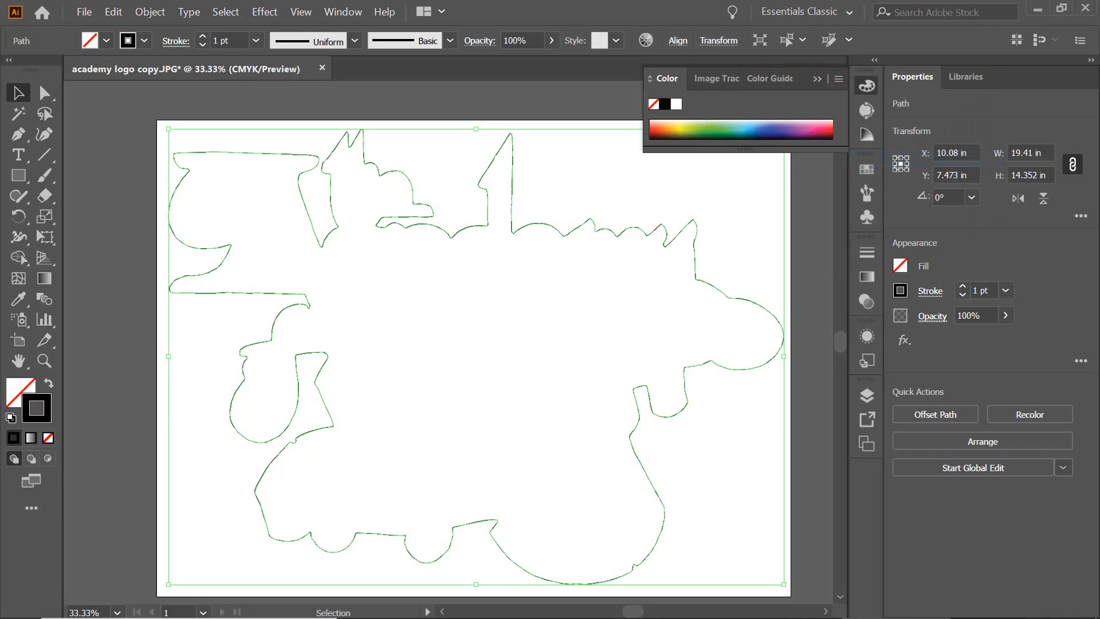
# - Start a new swatch from the stroke color, name it cutcontour and set its color type to Spot Color
pyautogui.click(341, 13)
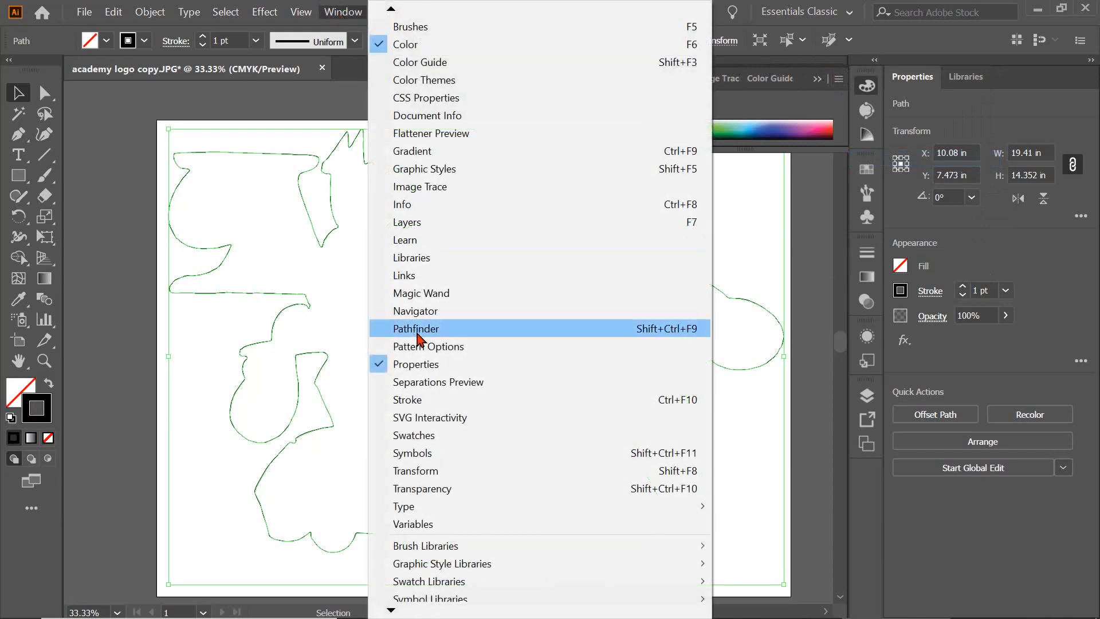
pyautogui.moveTo(410, 572)
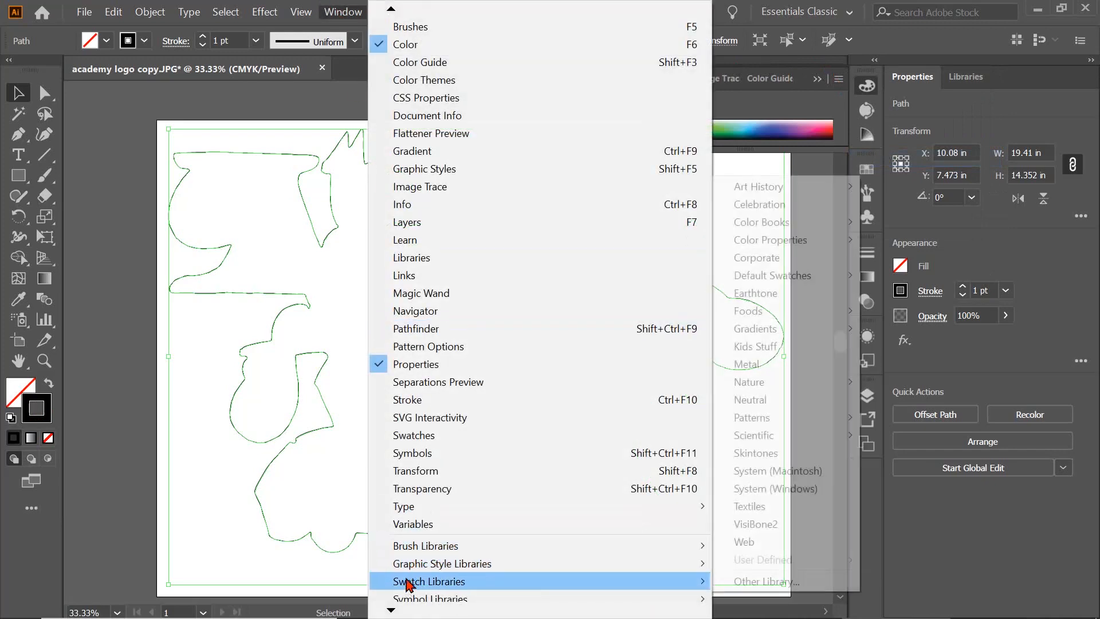
pyautogui.click(408, 437)
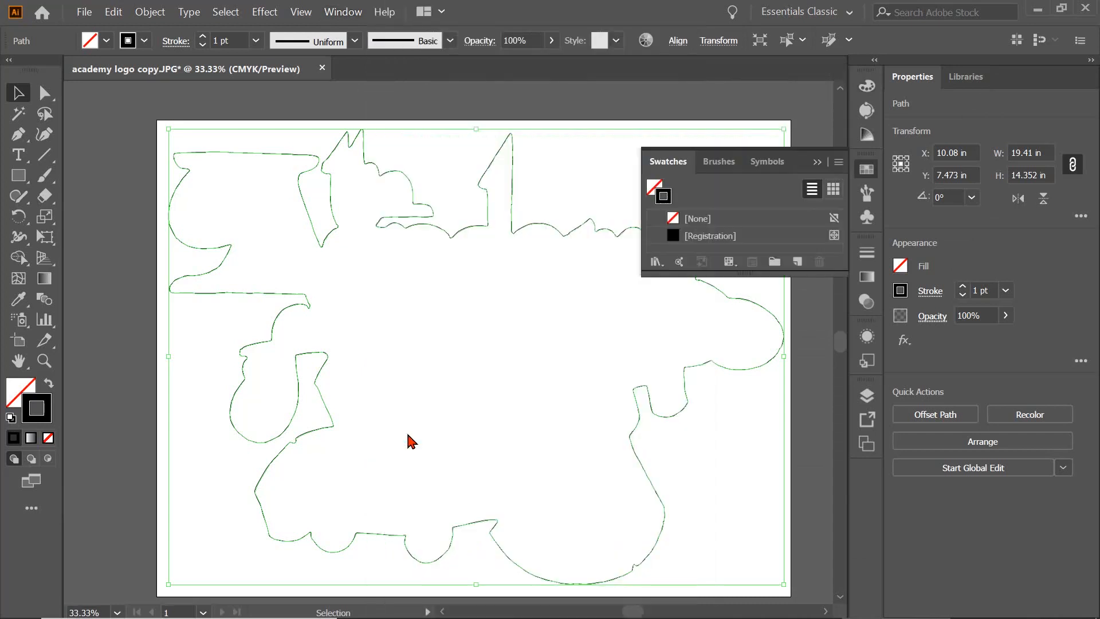
pyautogui.click(796, 262)
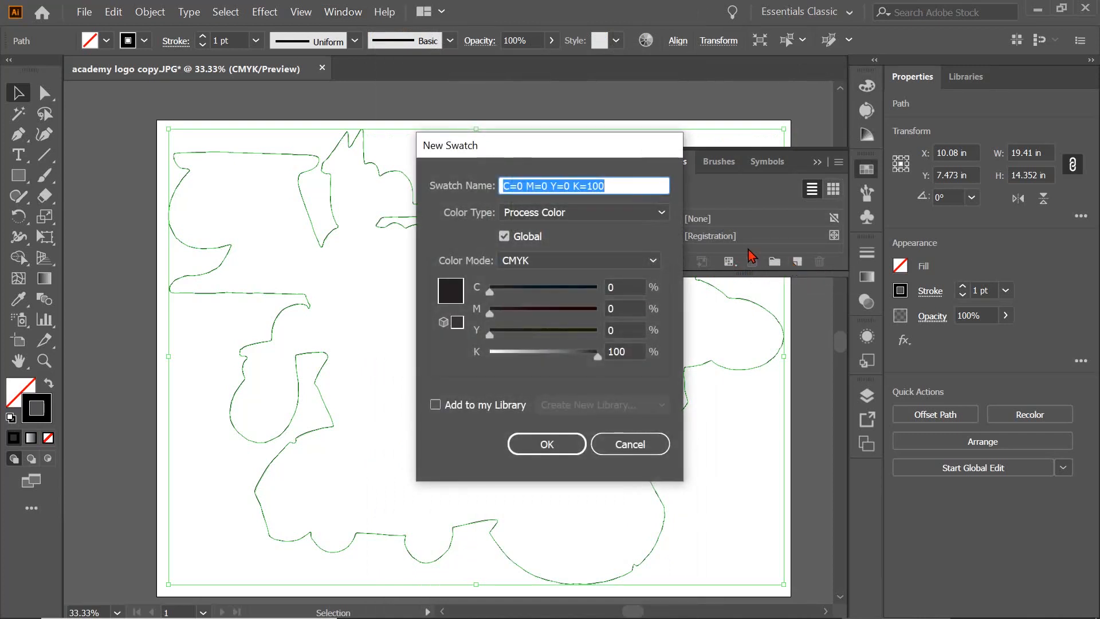
pyautogui.write('cutco')
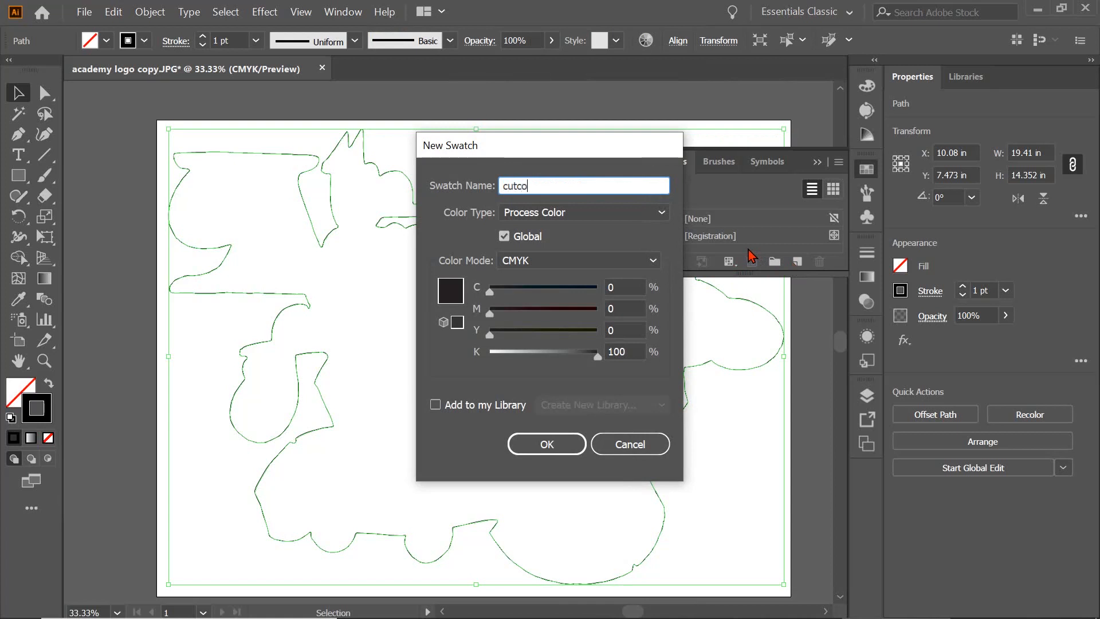
pyautogui.write('ntour')
pyautogui.click(658, 219)
pyautogui.click(601, 252)
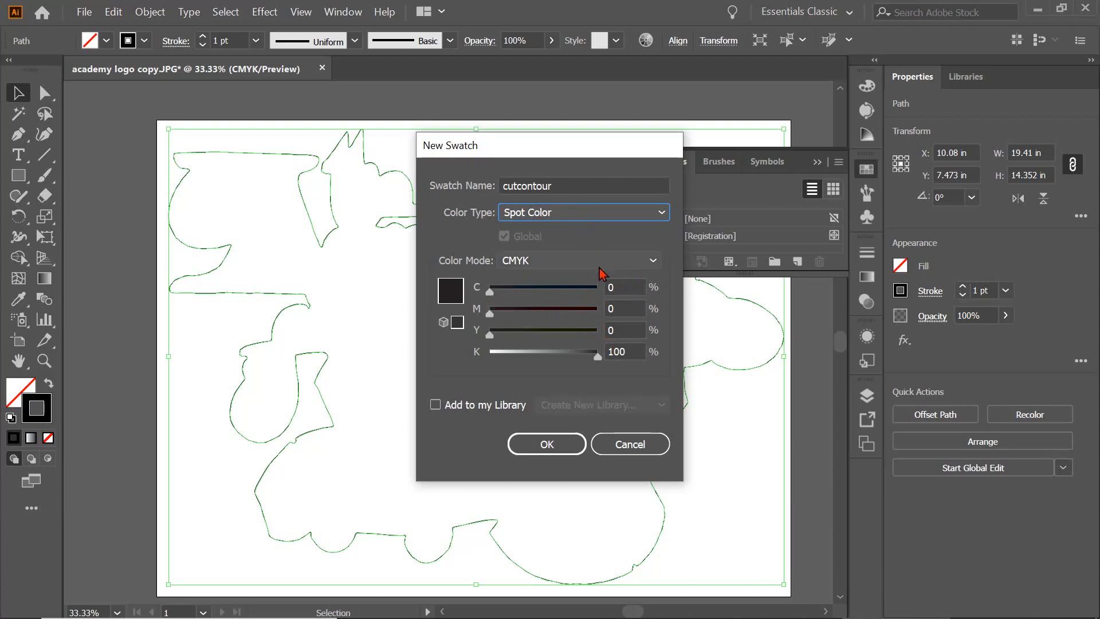
# - Set the new swatch's magenta to 100% and create it
pyautogui.doubleClick(623, 309)
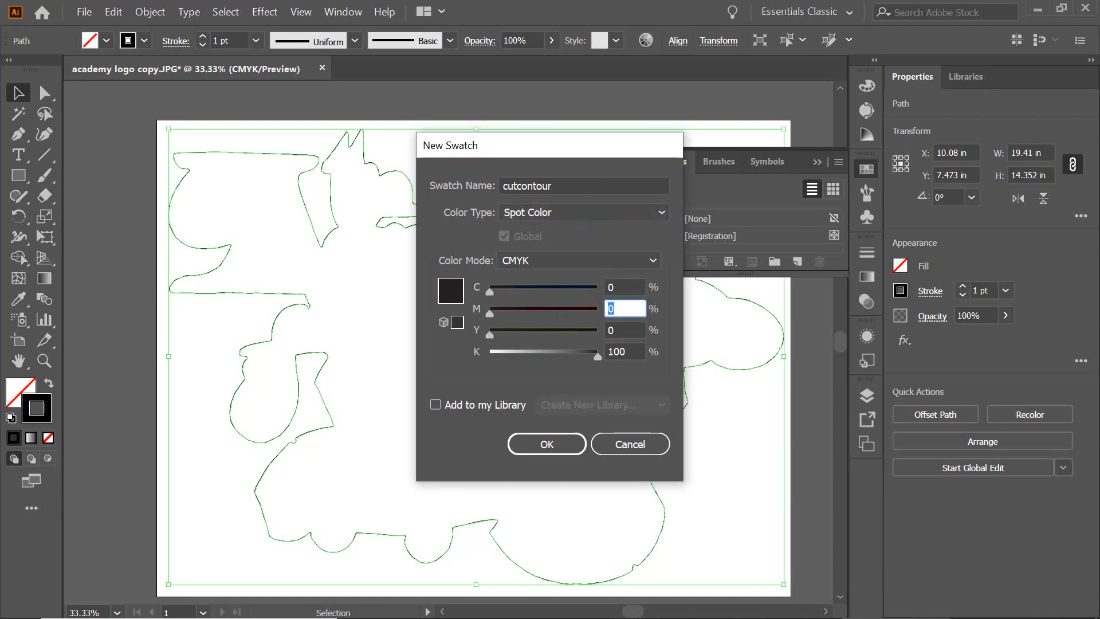
pyautogui.write('100')
pyautogui.click(558, 446)
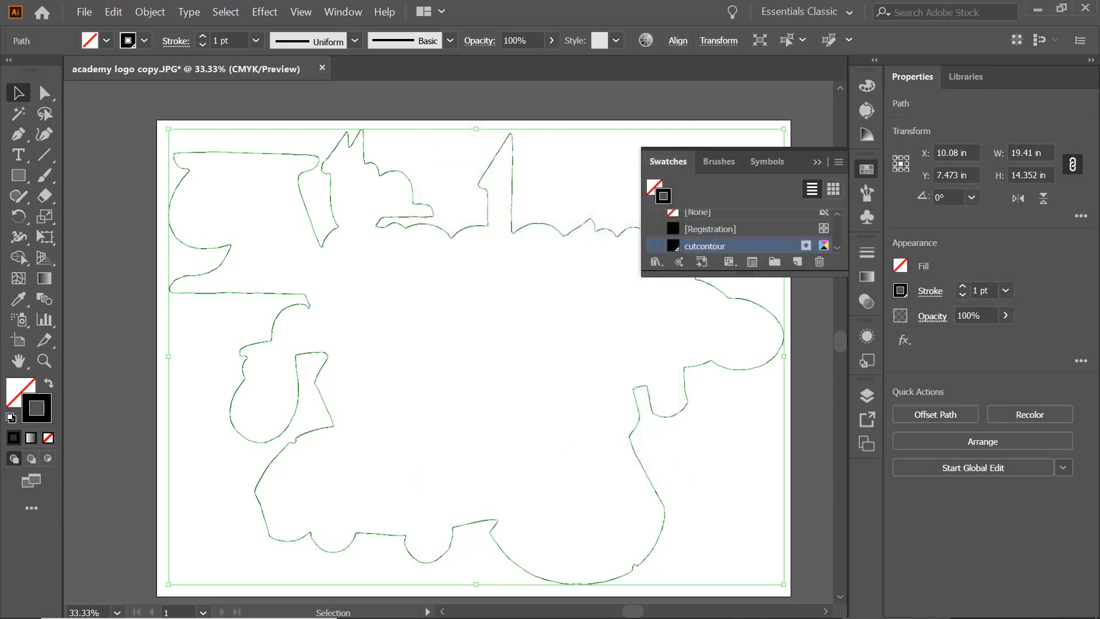
# - Deselect the contour and edit the cutcontour swatch, setting its black to 0% for a pure magenta
pyautogui.hotkey('ctrl', 'shift', 'a')
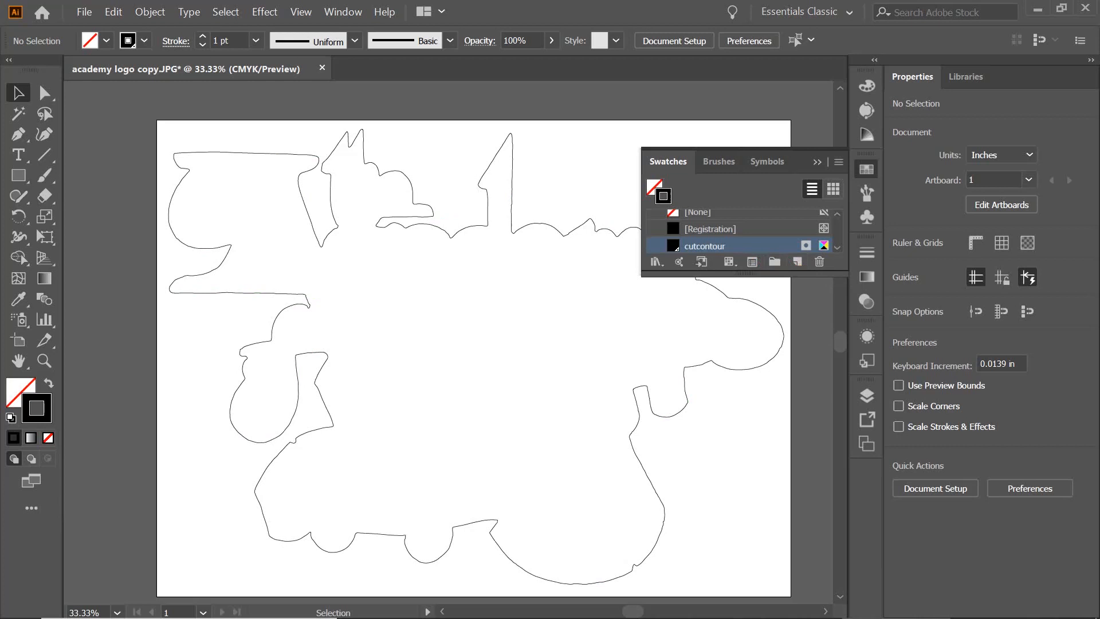
pyautogui.doubleClick(705, 246)
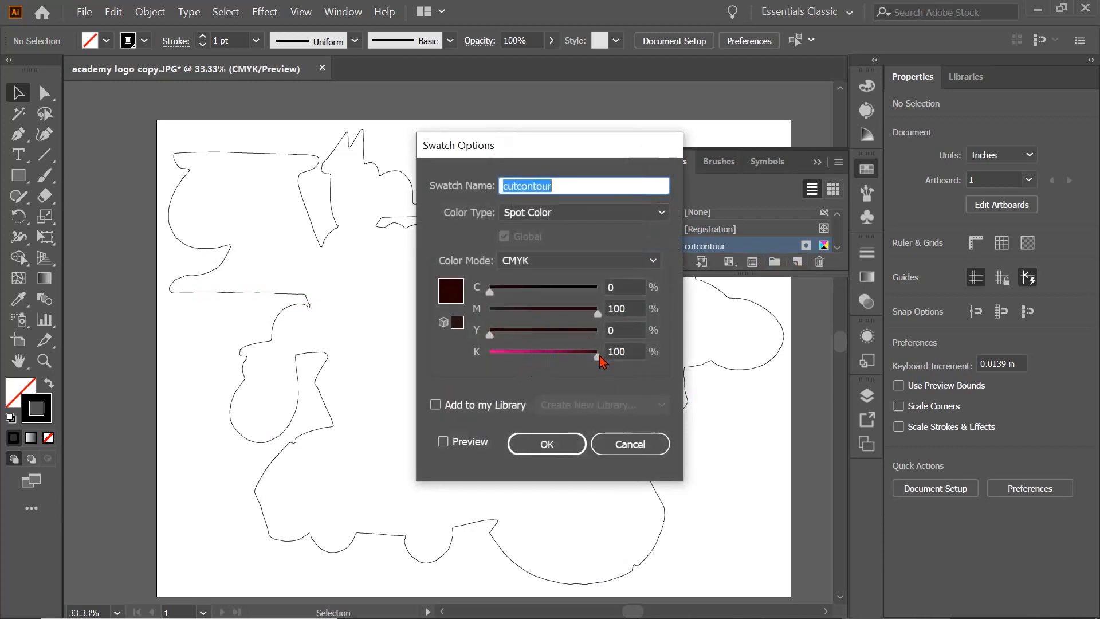
pyautogui.moveTo(598, 360); pyautogui.dragTo(476, 356)
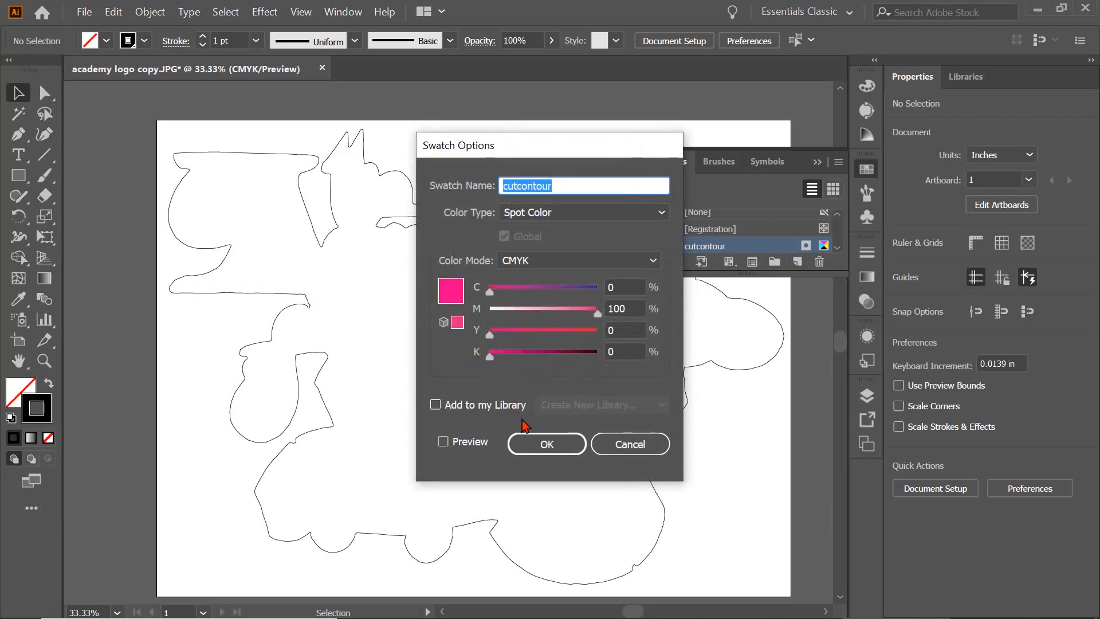
pyautogui.click(547, 444)
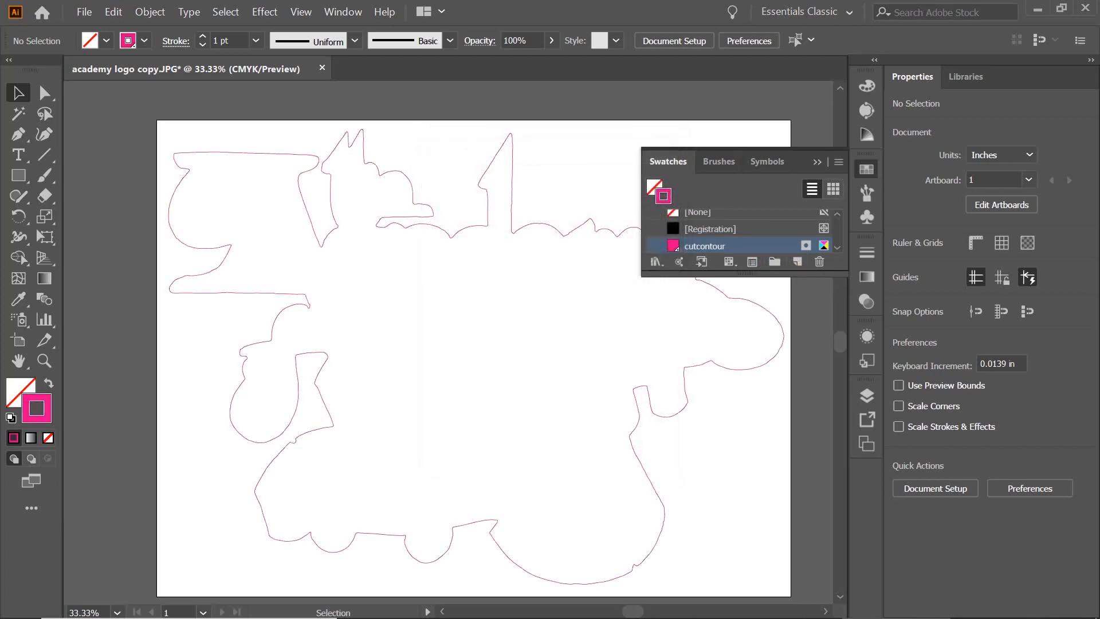
pyautogui.click(818, 162)
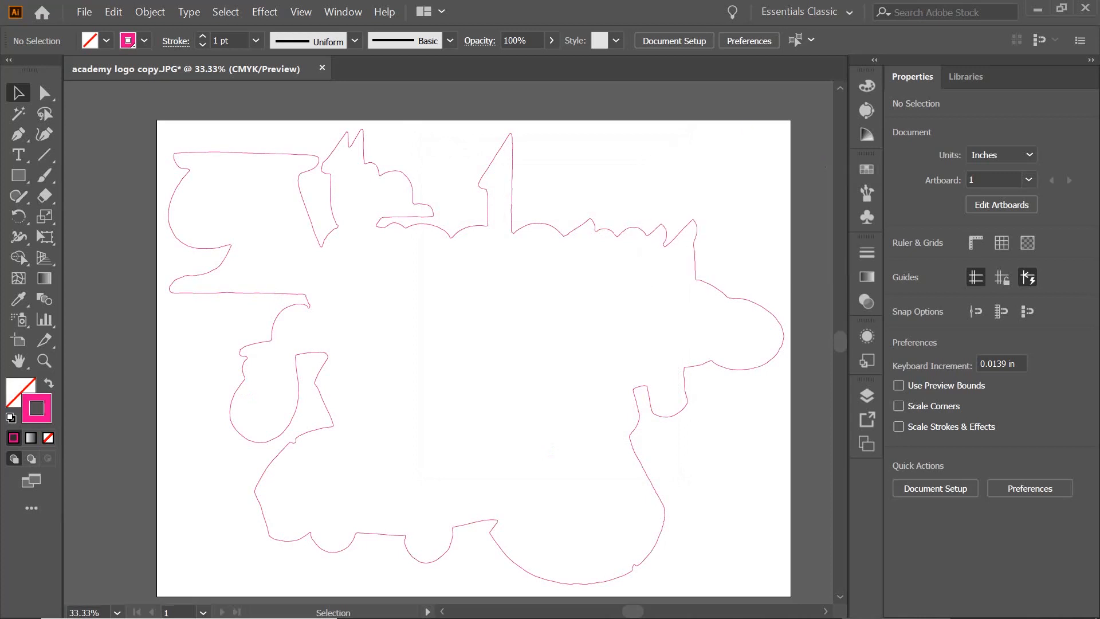
# - Check the magenta contour against the artwork layer, leaving the artwork hidden
pyautogui.click(344, 13)
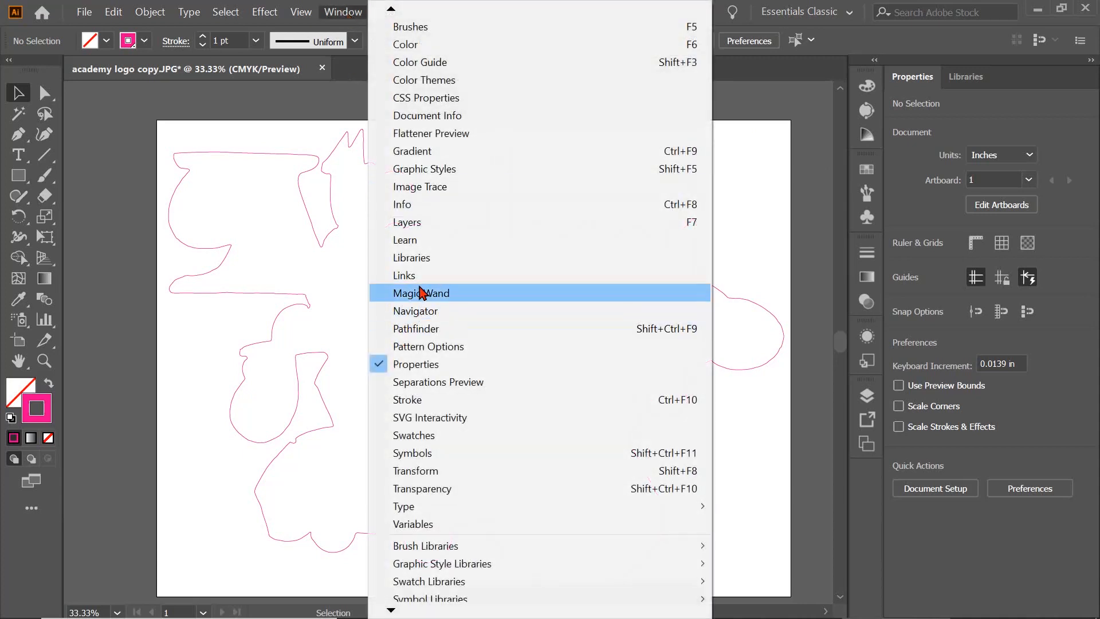
pyautogui.click(430, 224)
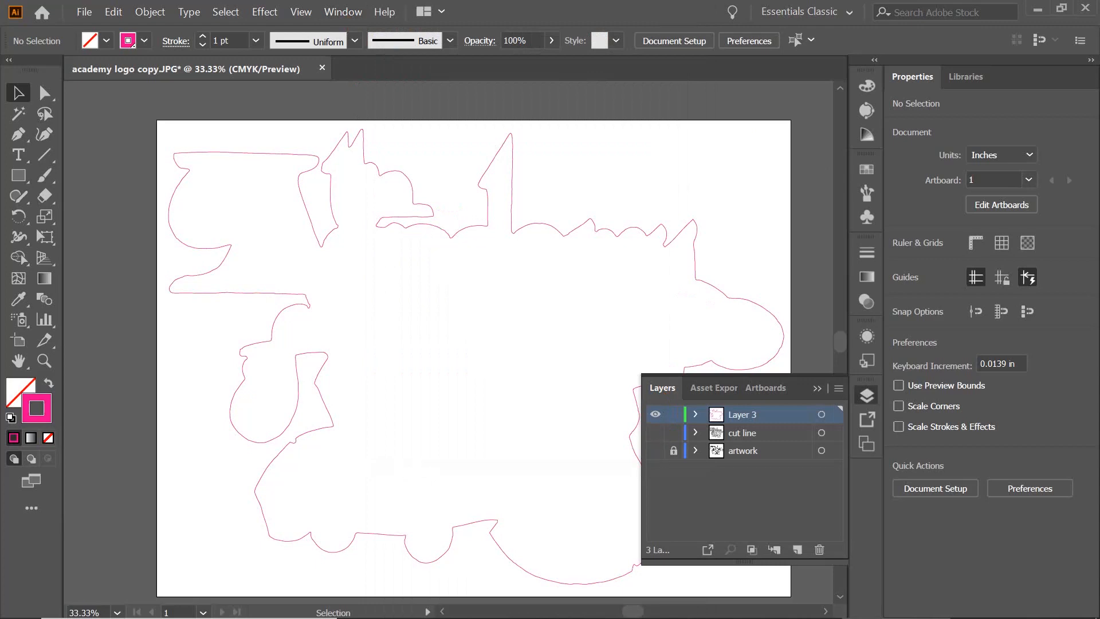
pyautogui.click(655, 450)
pyautogui.click(655, 451)
# - Delete the old cut line layer and make the artwork layer visible
pyautogui.click(737, 437)
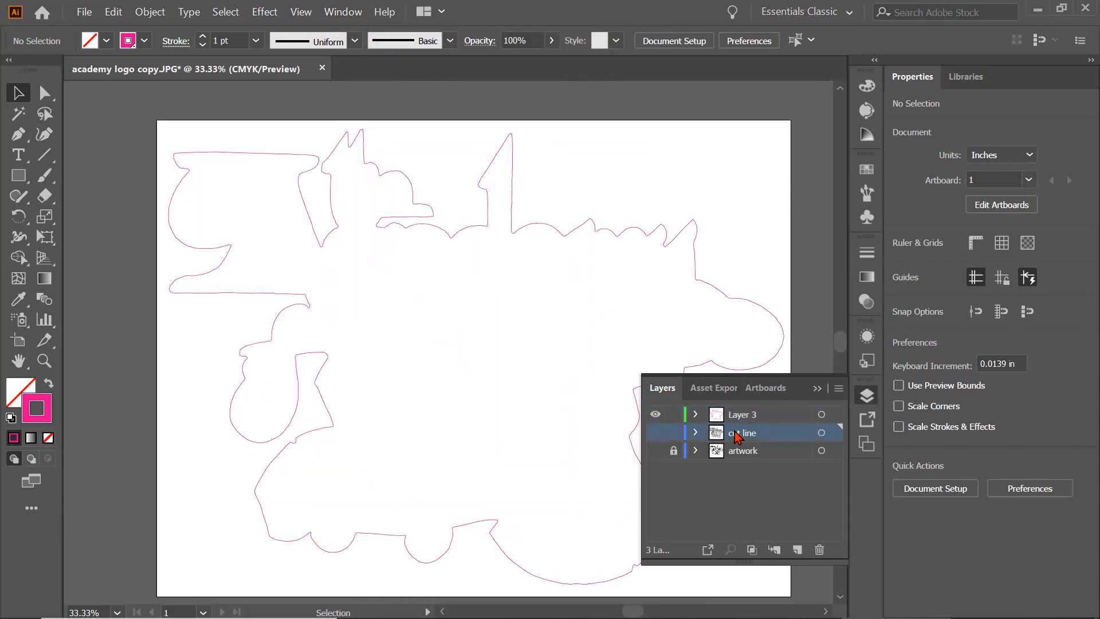
pyautogui.moveTo(735, 432); pyautogui.dragTo(820, 549)
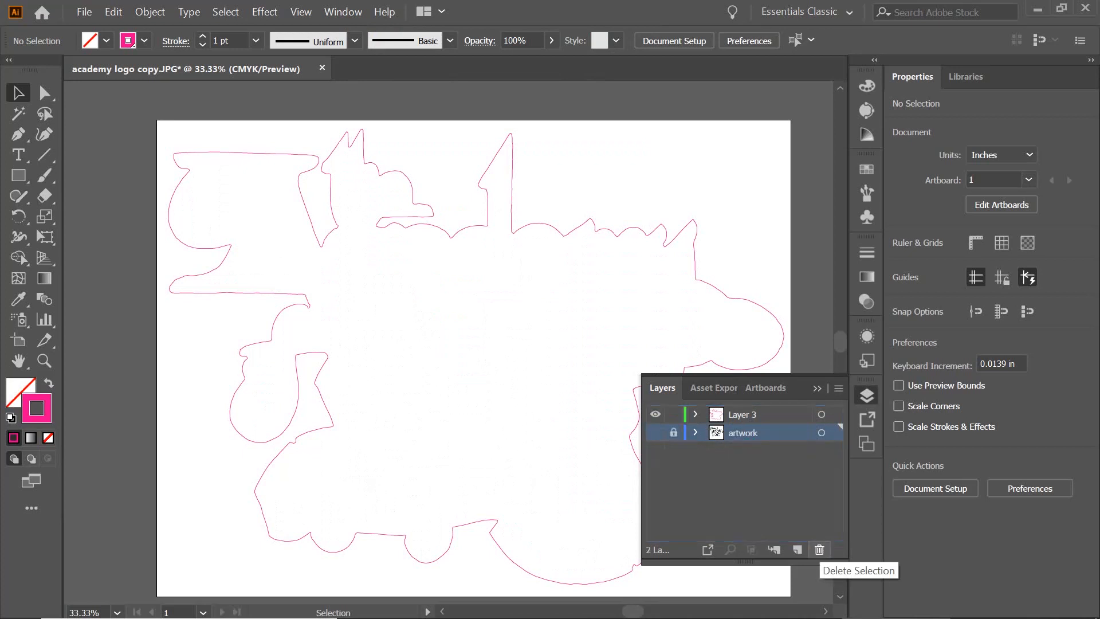
pyautogui.click(655, 433)
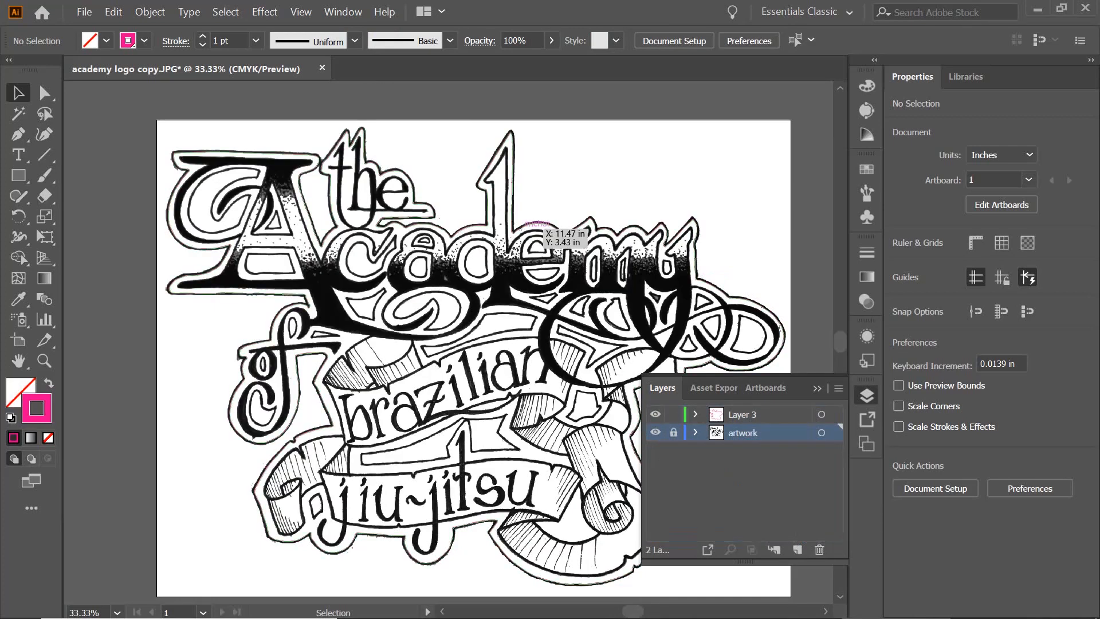
# - Rename the contour's layer, Layer 3, as cut
pyautogui.doubleClick(739, 416)
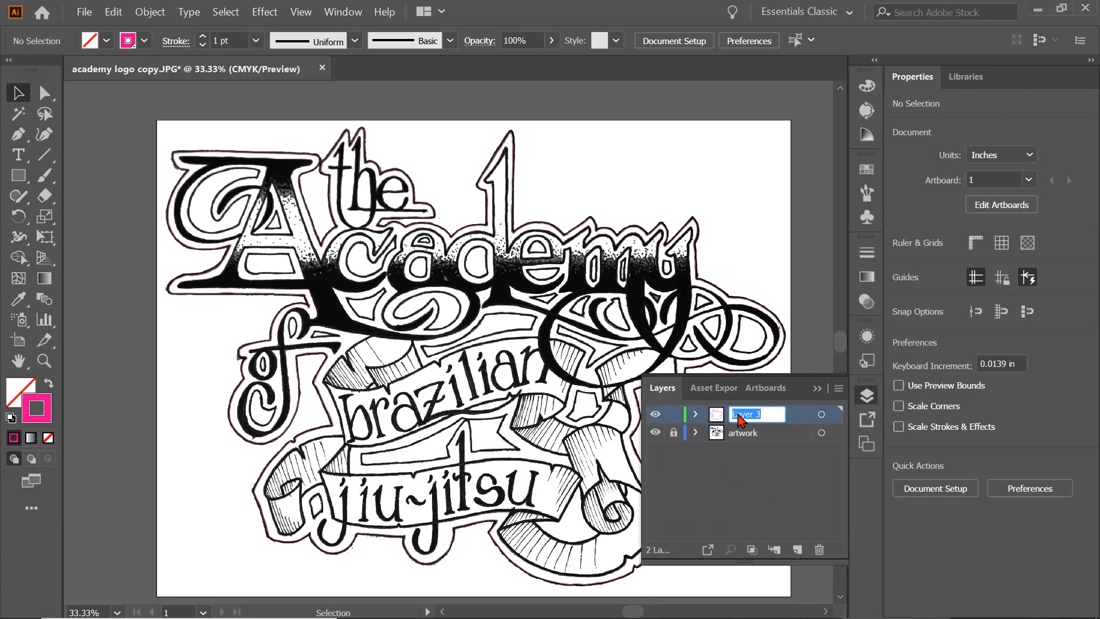
pyautogui.write('cut')
pyautogui.click(748, 484)
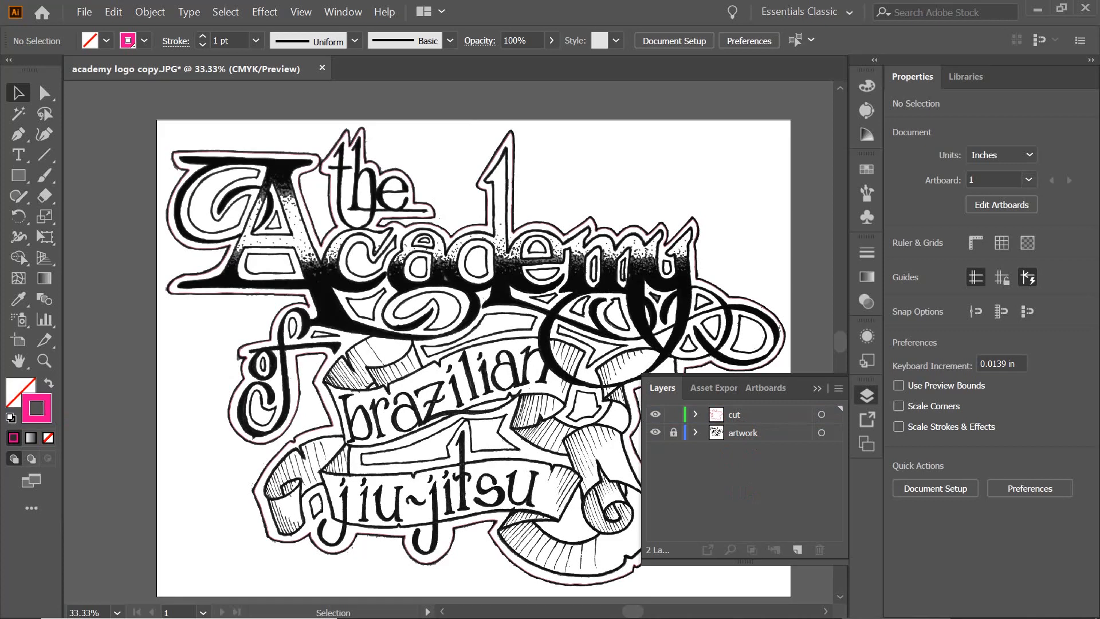
# - Check the cut contour with the artwork layer hidden and shown, leaving the artwork visible
pyautogui.click(656, 433)
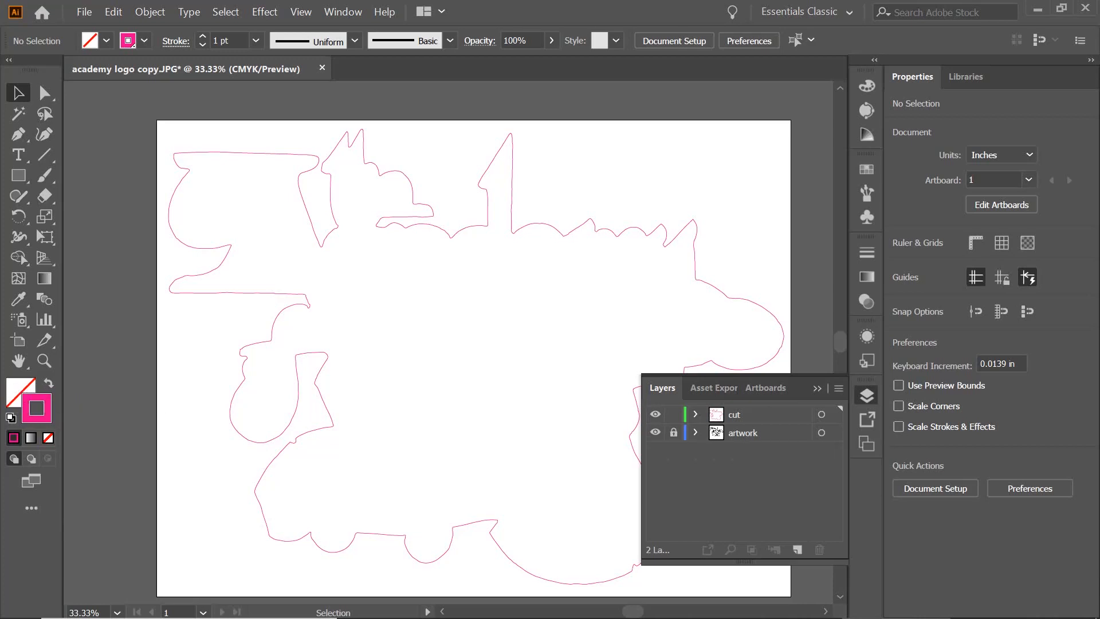
pyautogui.click(655, 433)
pyautogui.click(655, 433)
pyautogui.click(655, 433)
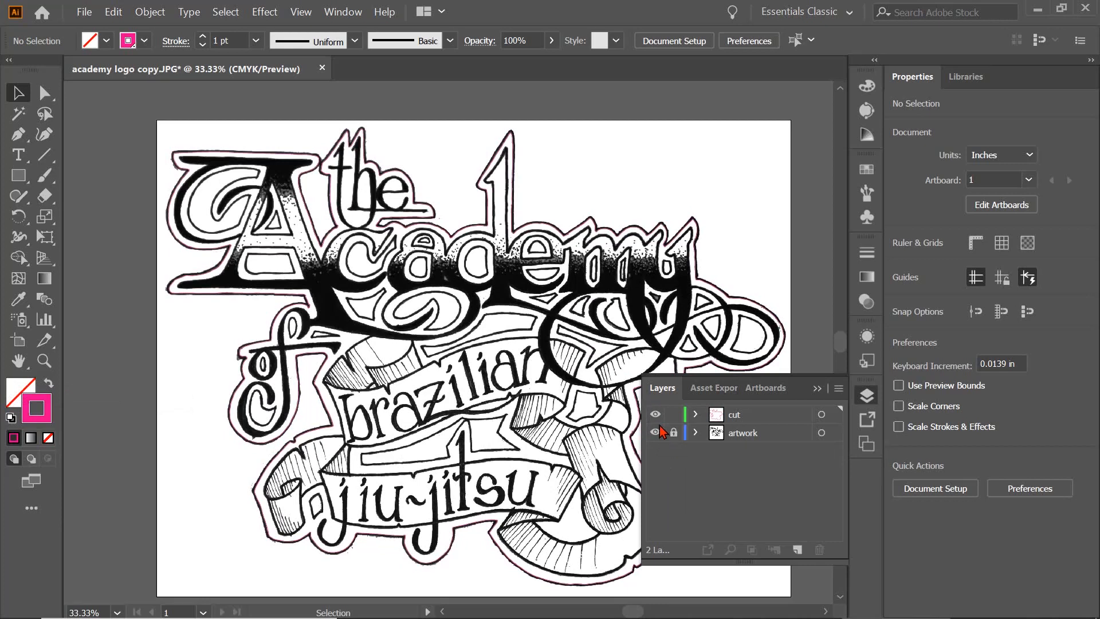
# - Save the document as an Illustrator EPS named academy logo copy, replacing the existing file and using the Illustrator 2020 EPS version, and collapse the layer list
pyautogui.click(81, 13)
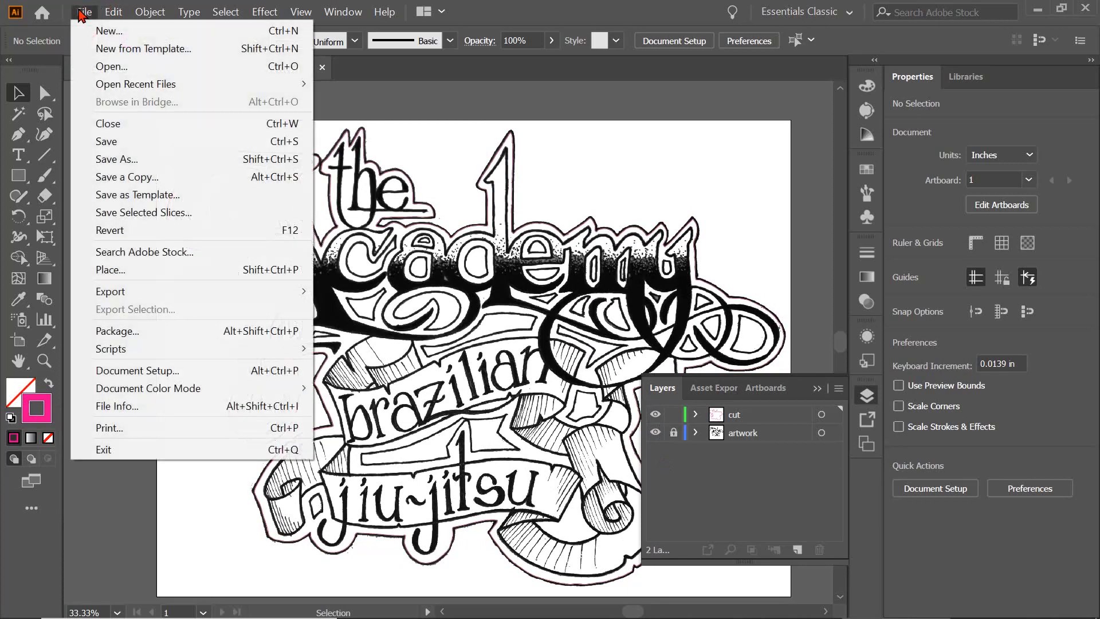
pyautogui.click(109, 161)
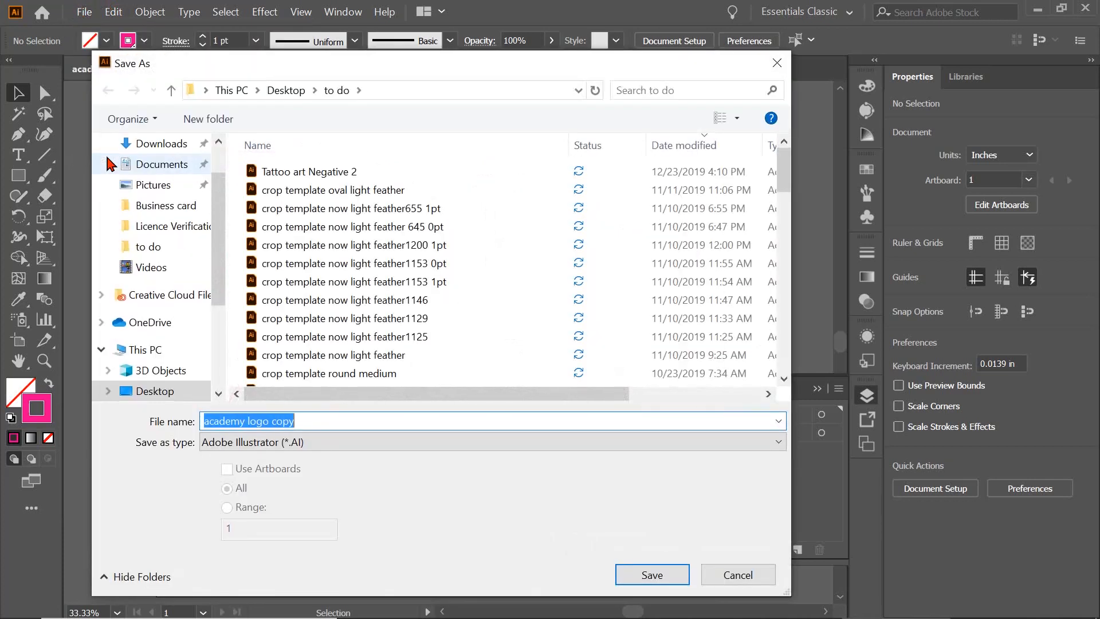
pyautogui.click(782, 442)
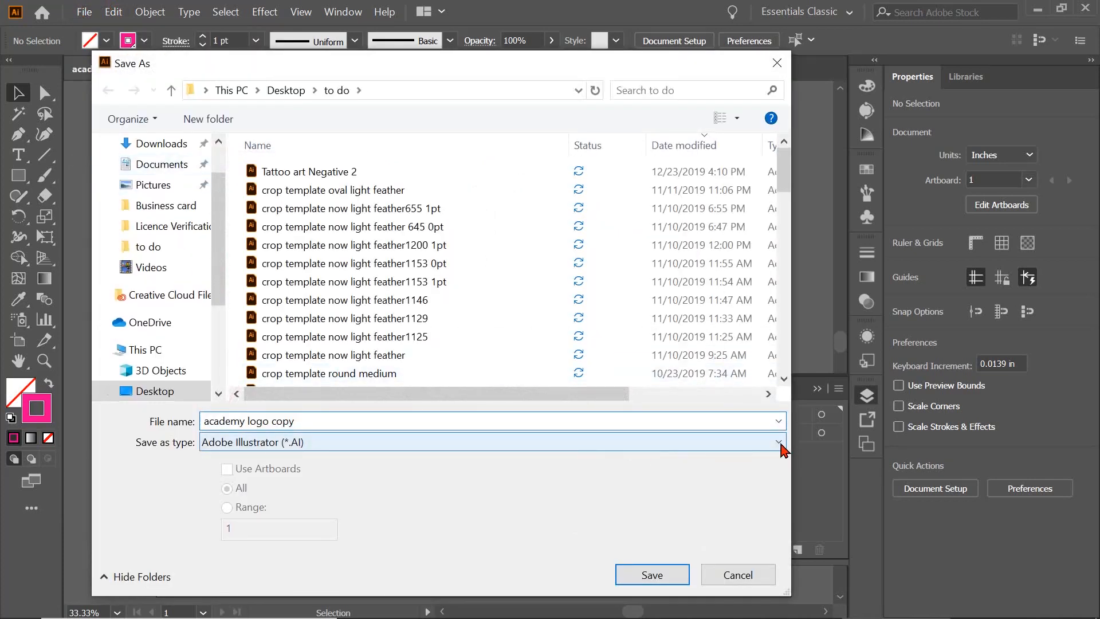
pyautogui.click(682, 487)
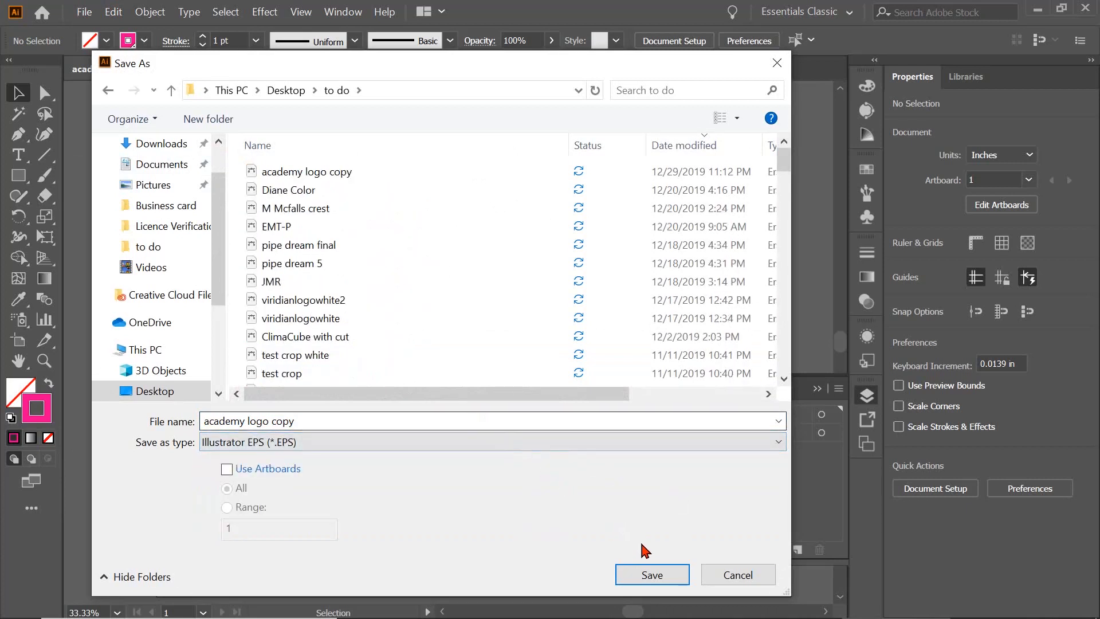
pyautogui.click(651, 576)
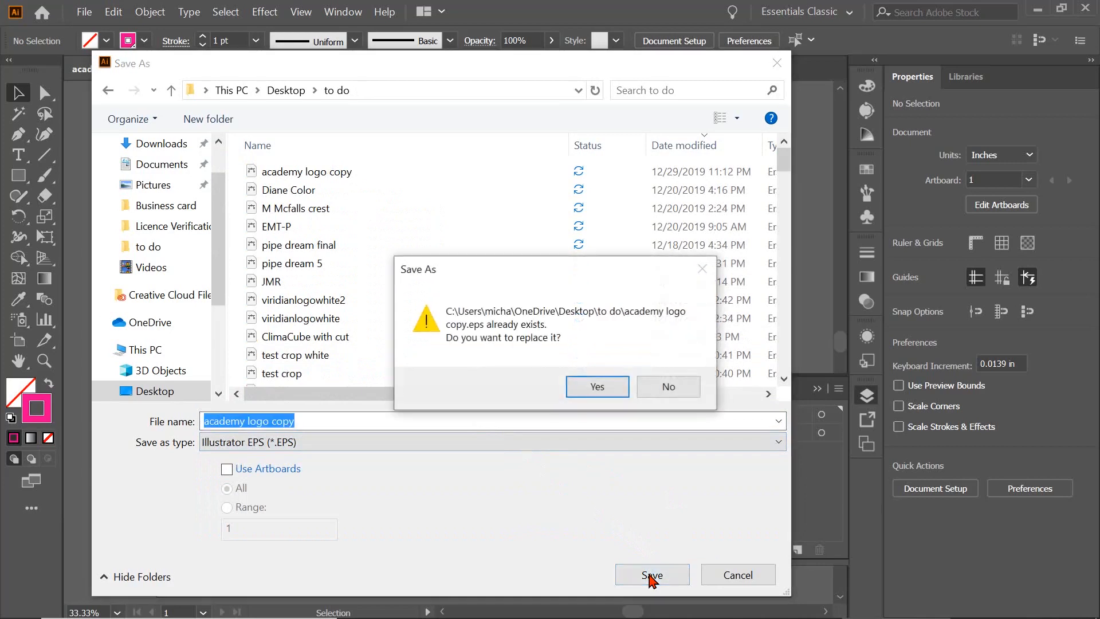
pyautogui.click(598, 386)
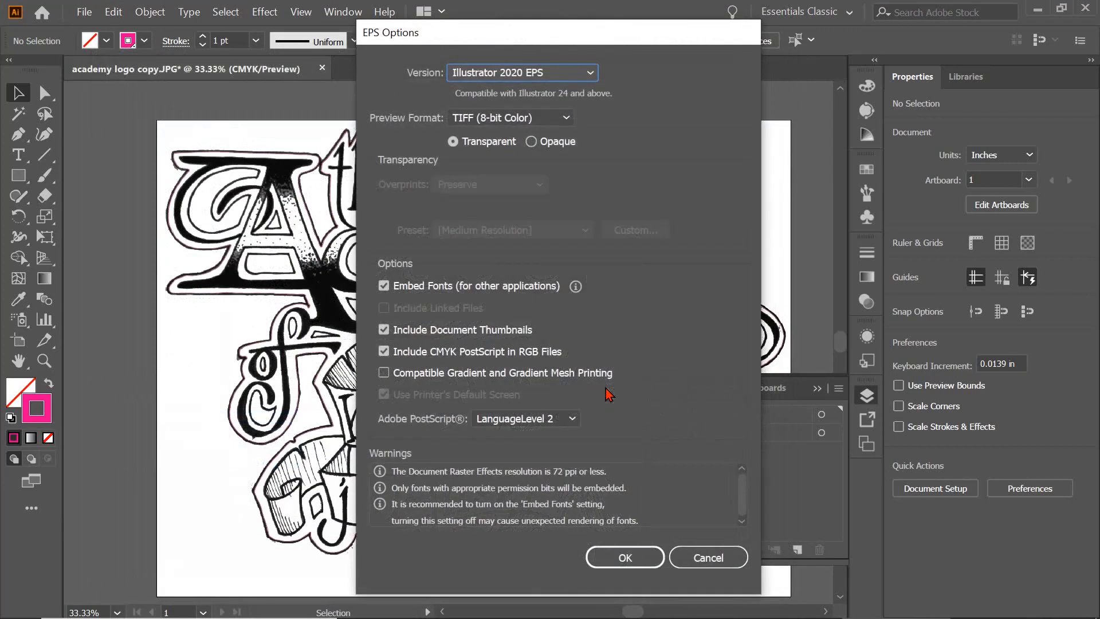
pyautogui.click(625, 559)
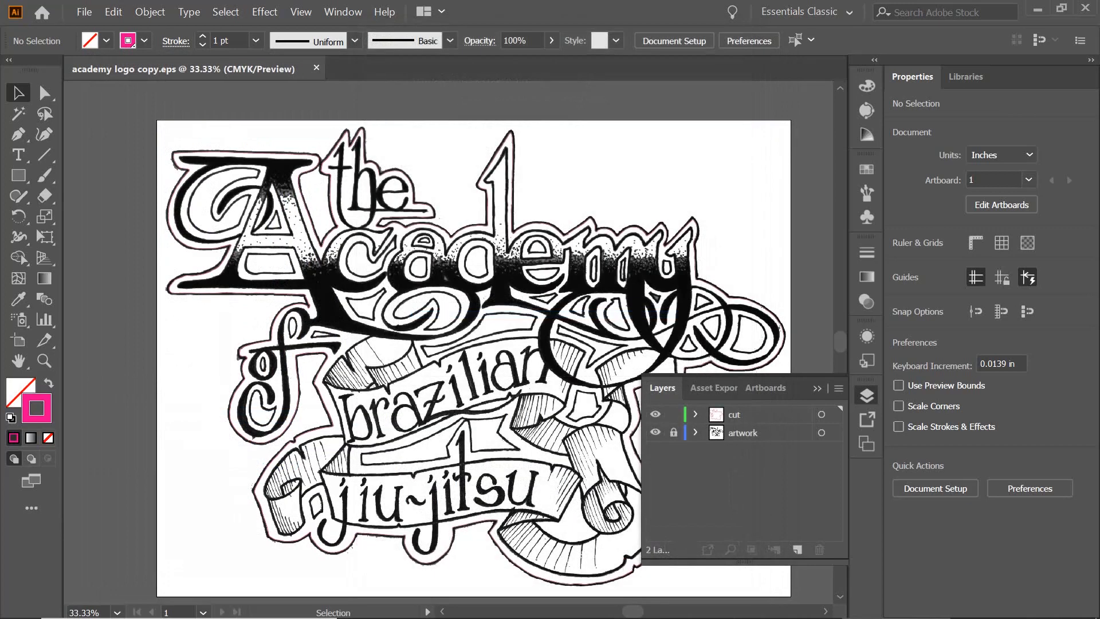
pyautogui.click(817, 390)
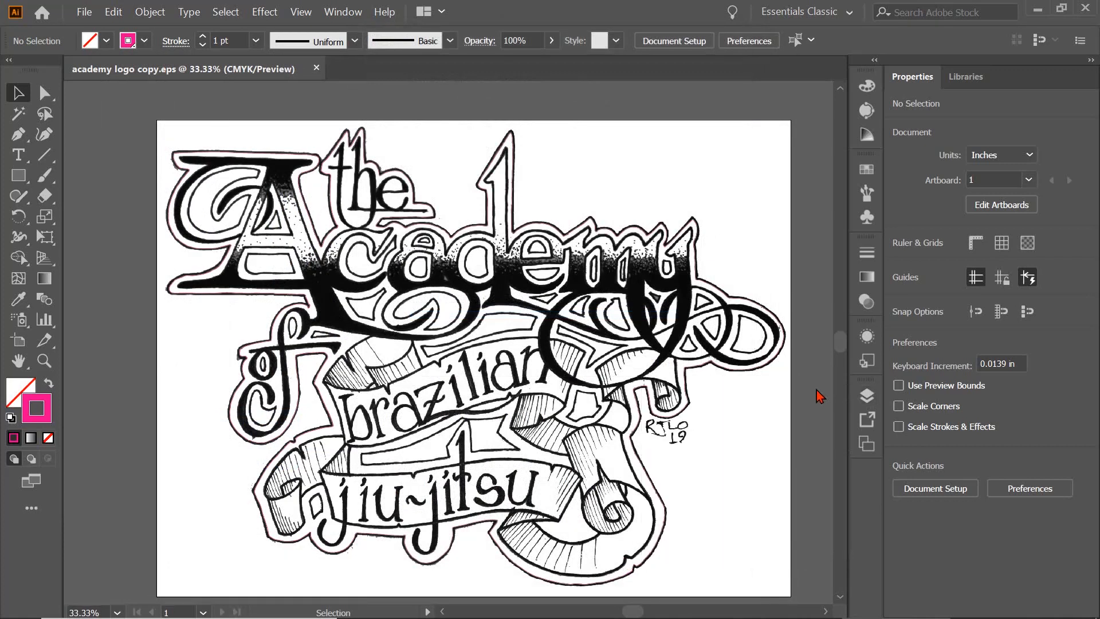